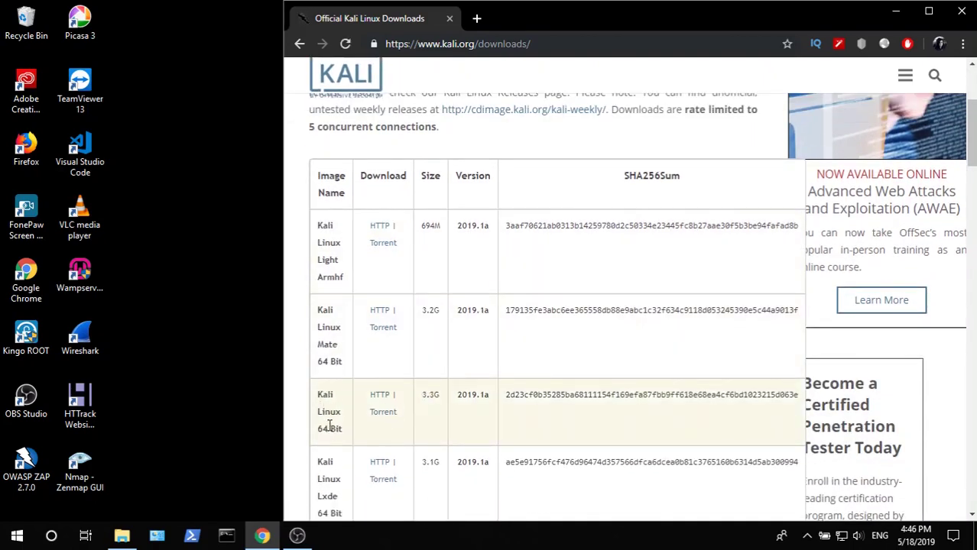
- Start the HTTP download of the Kali Linux 64 Bit 2019.1a ISO from kali.org
click(382, 397)
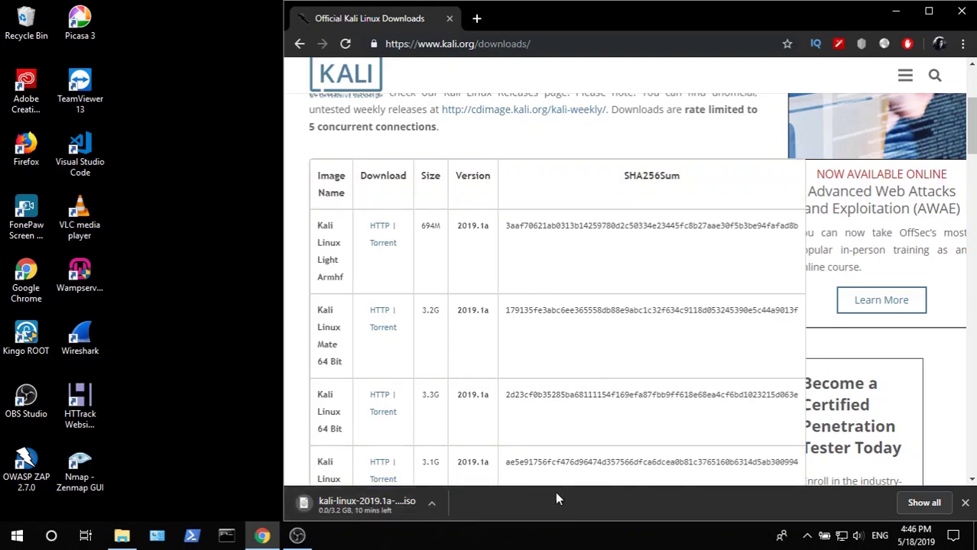
- In a new tab, search 'oracle vm virtualbox' and open the official VirtualBox website
click(477, 21)
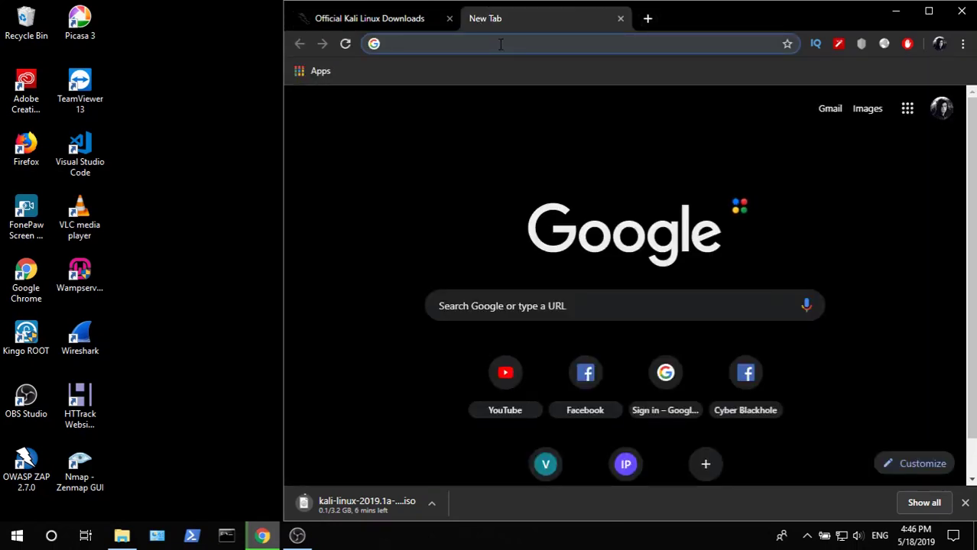
text(oracel)
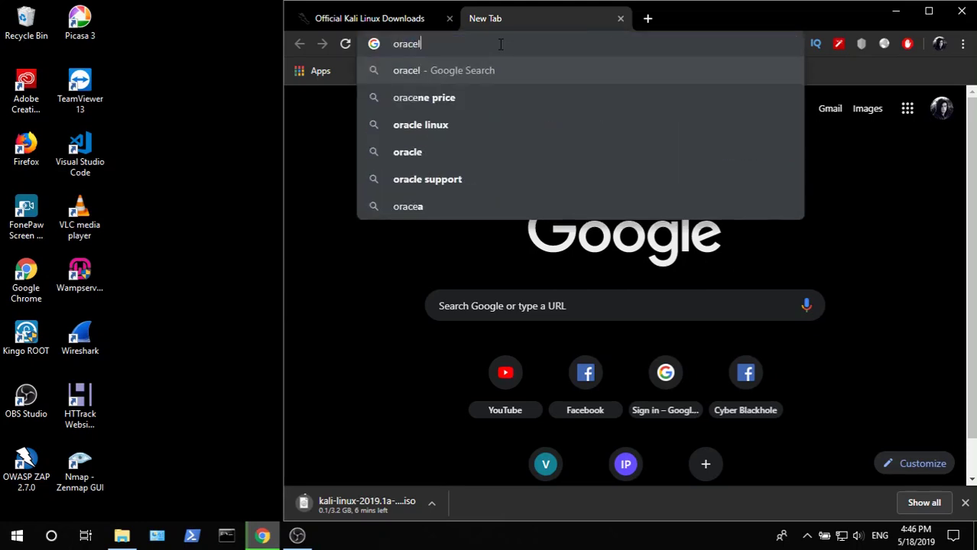
key(BackSpace)
key(BackSpace)
key(Down)
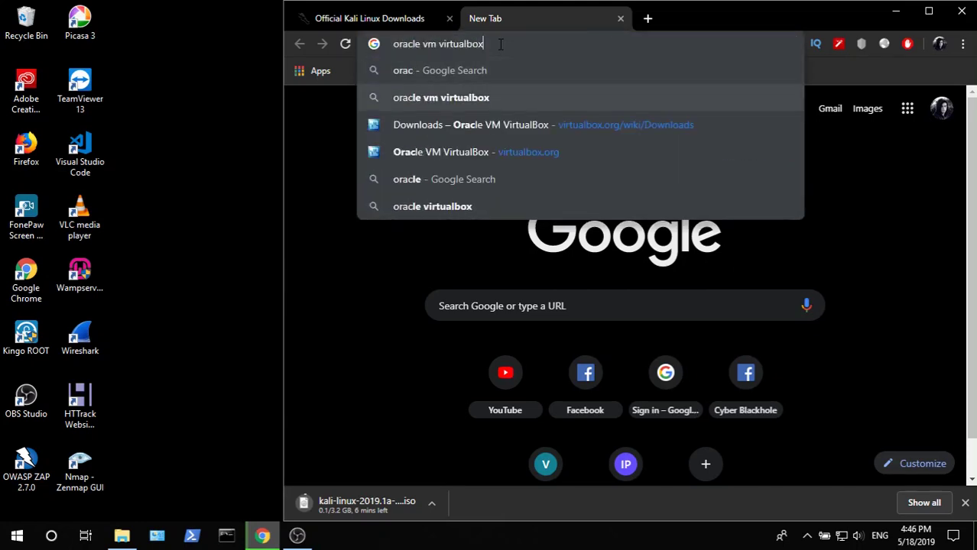
key(Return)
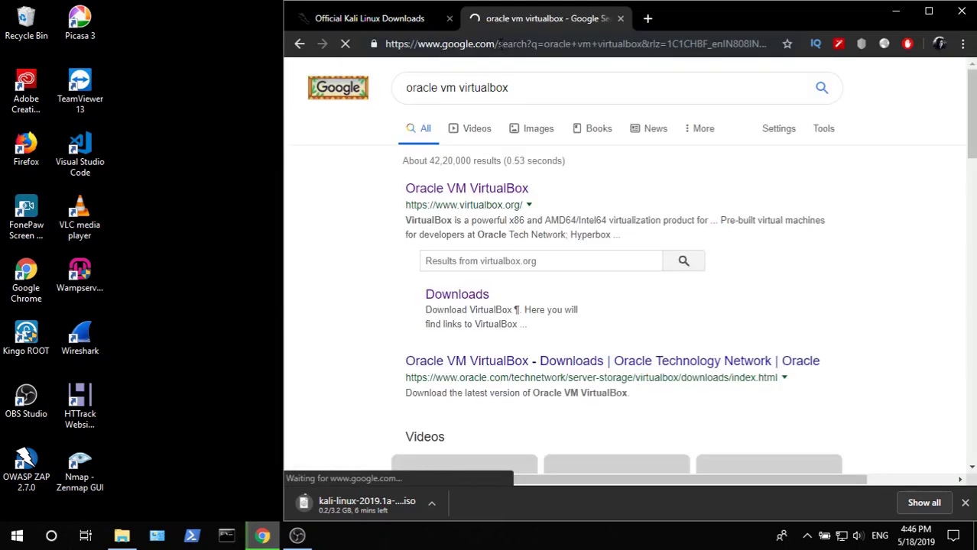
click(485, 190)
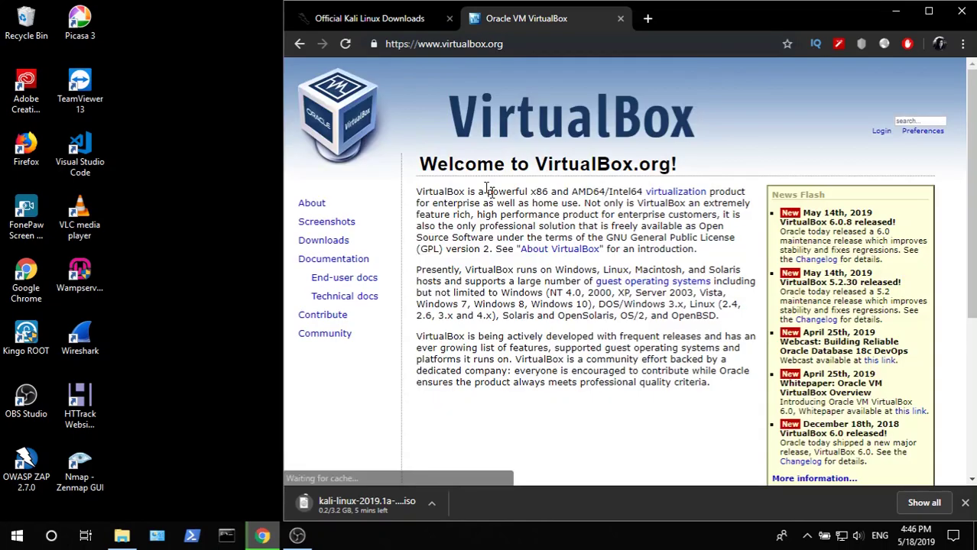
- From the Downloads page, download the VirtualBox 6.0.8 installer for Windows hosts
click(331, 243)
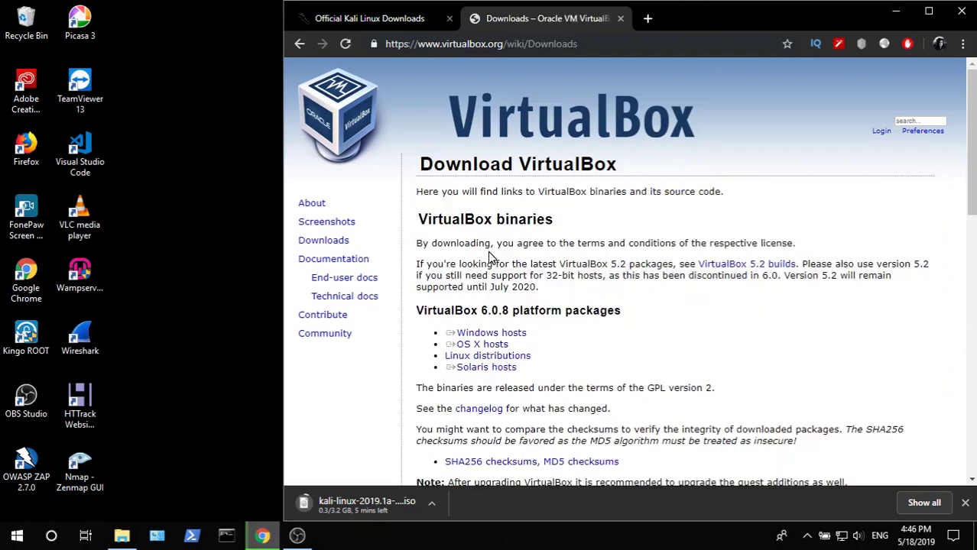
scroll(639, 243, down, 1)
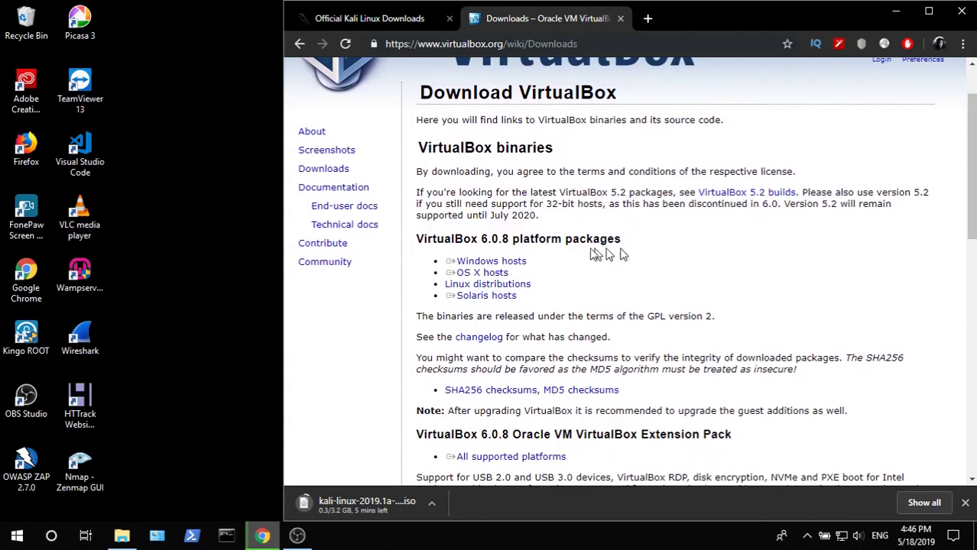
triple_click(505, 263)
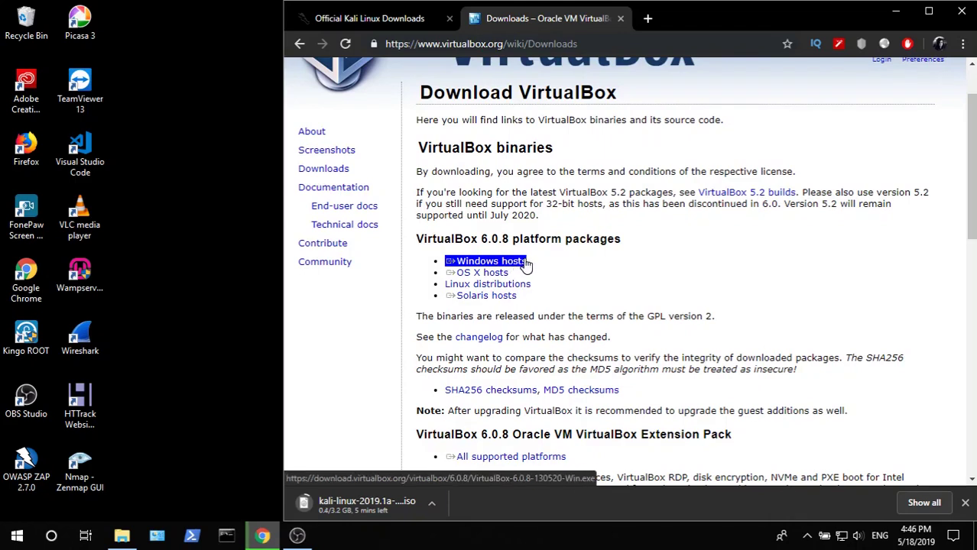
click(526, 264)
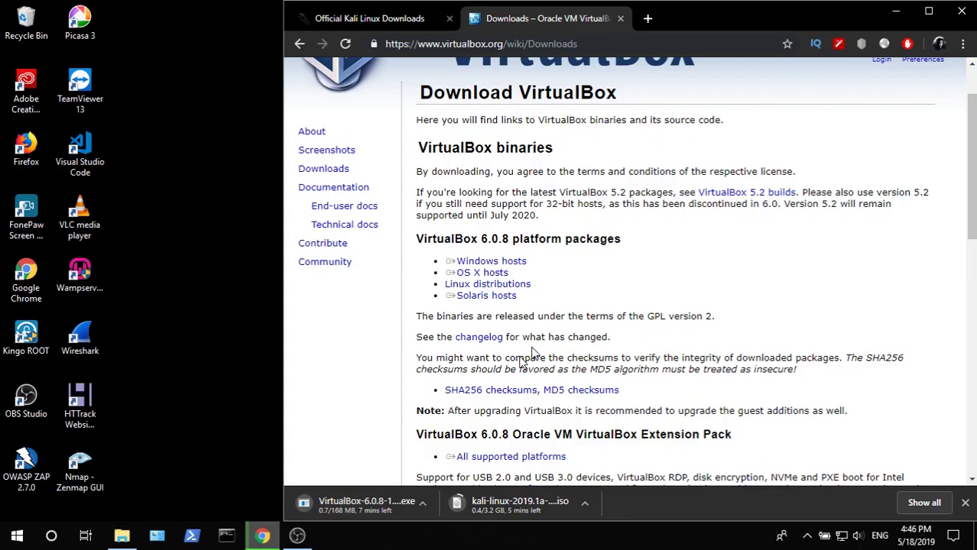
- Find VirtualBox-6.0.8-130520-Win.exe in the Downloads folder, launch it, and minimize Explorer
click(916, 504)
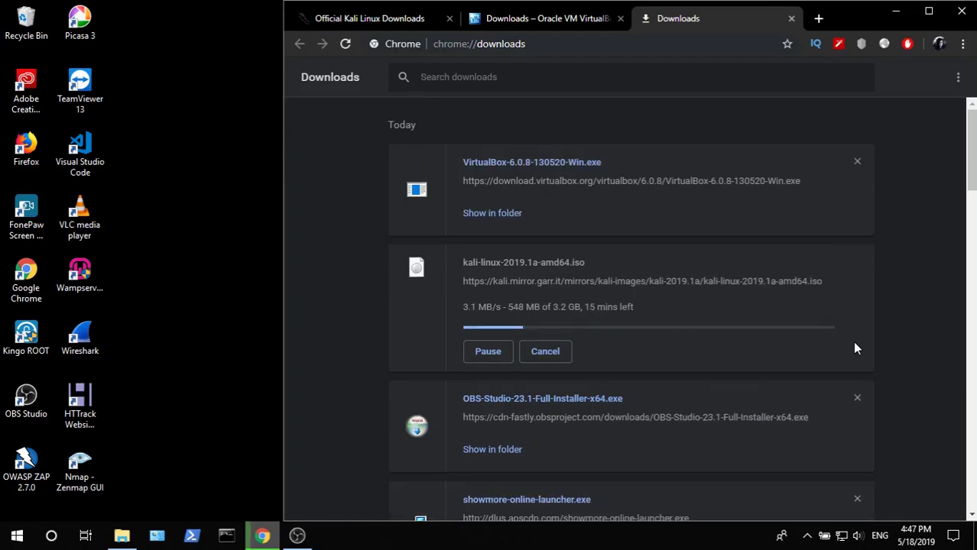
click(487, 215)
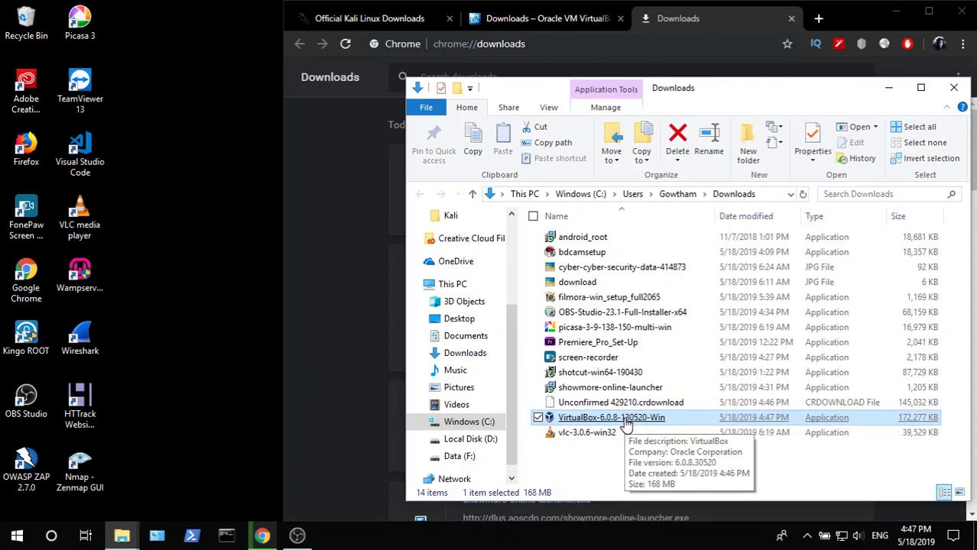
double_click(626, 420)
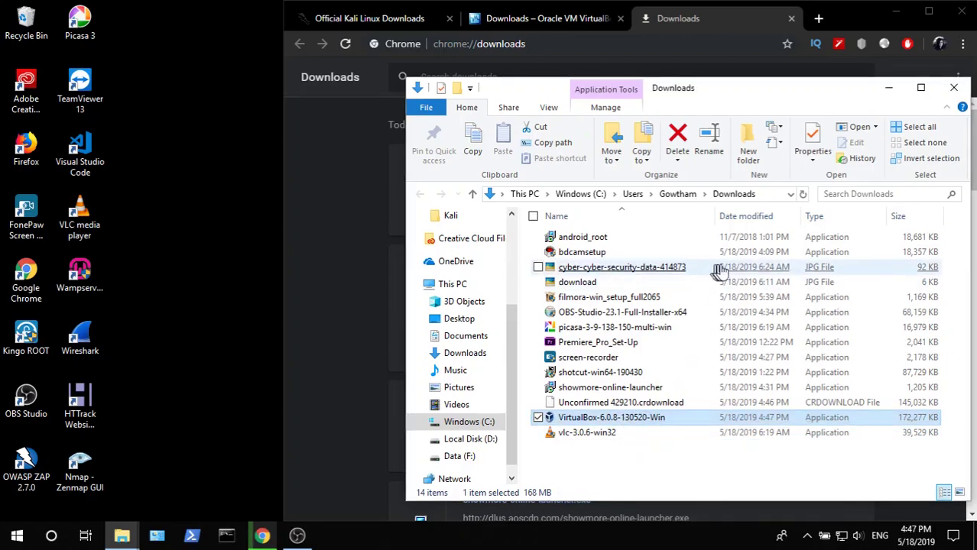
click(891, 90)
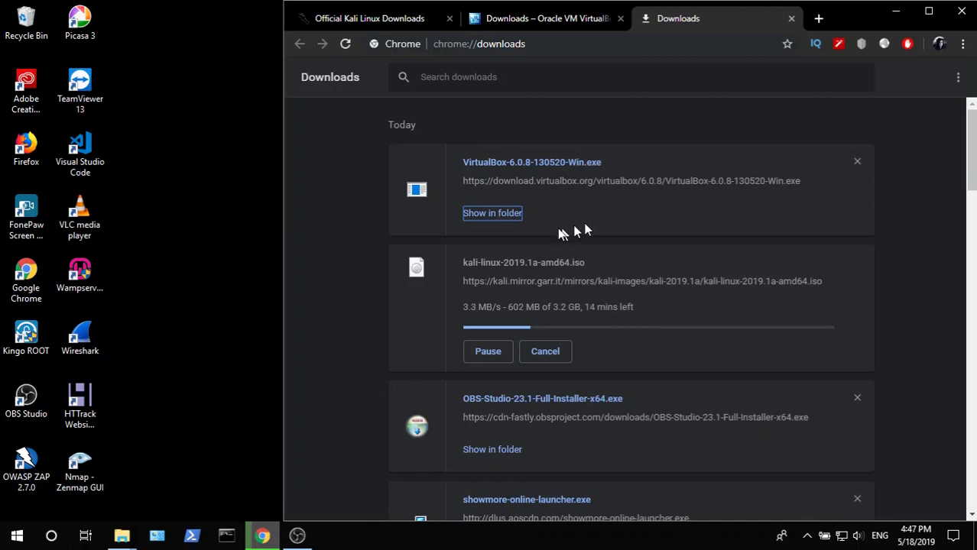
- Pass Welcome and Custom Setup with default features and shortcuts, accepting the network reset warning
click(336, 537)
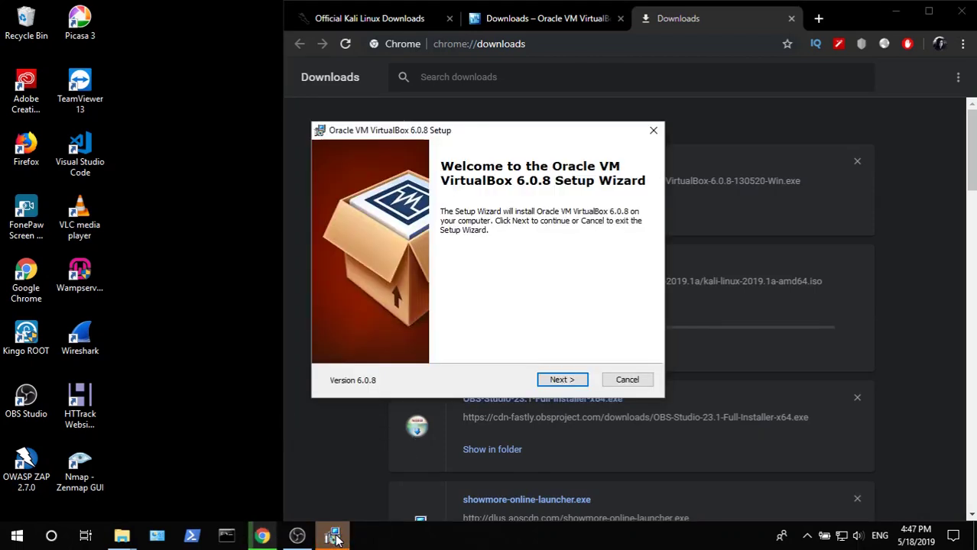
click(565, 382)
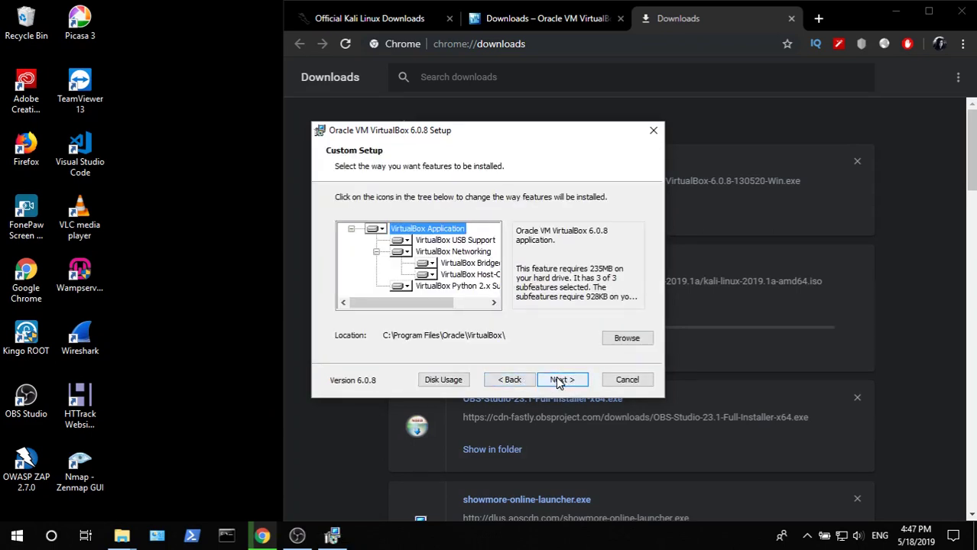
click(560, 380)
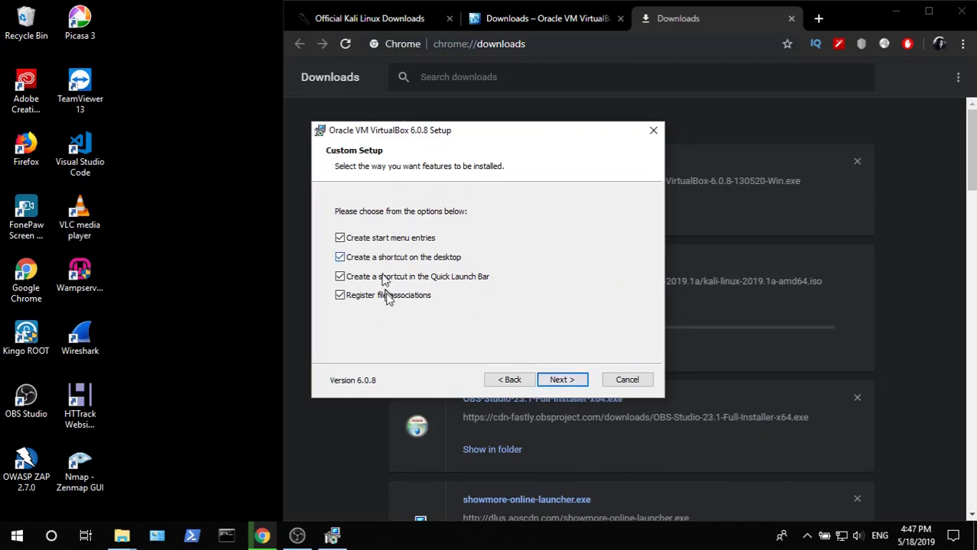
click(565, 382)
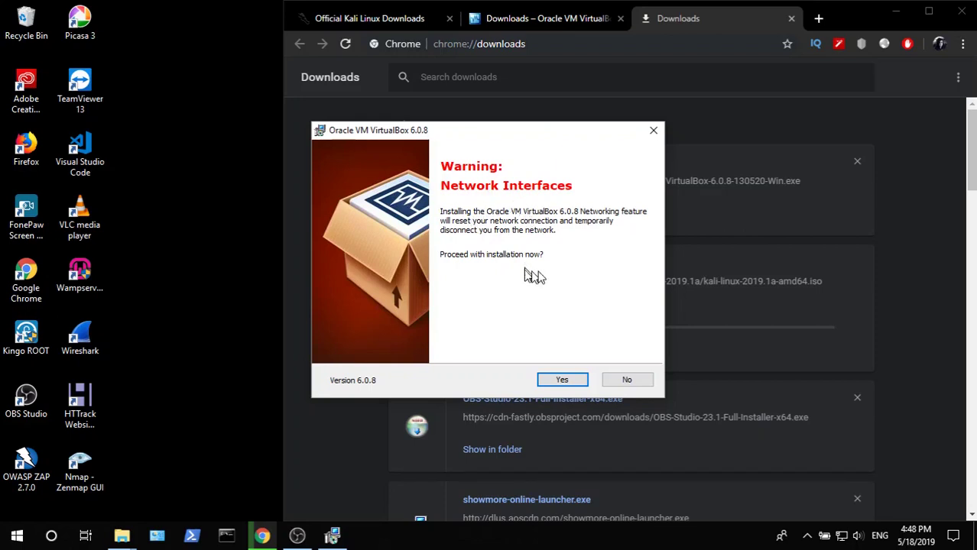
click(565, 383)
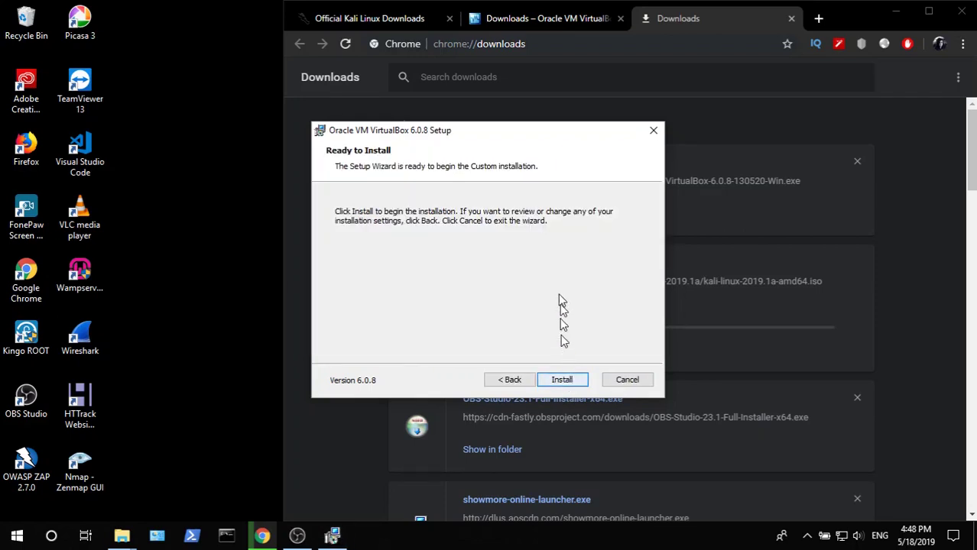
drag(547, 136, 351, 124)
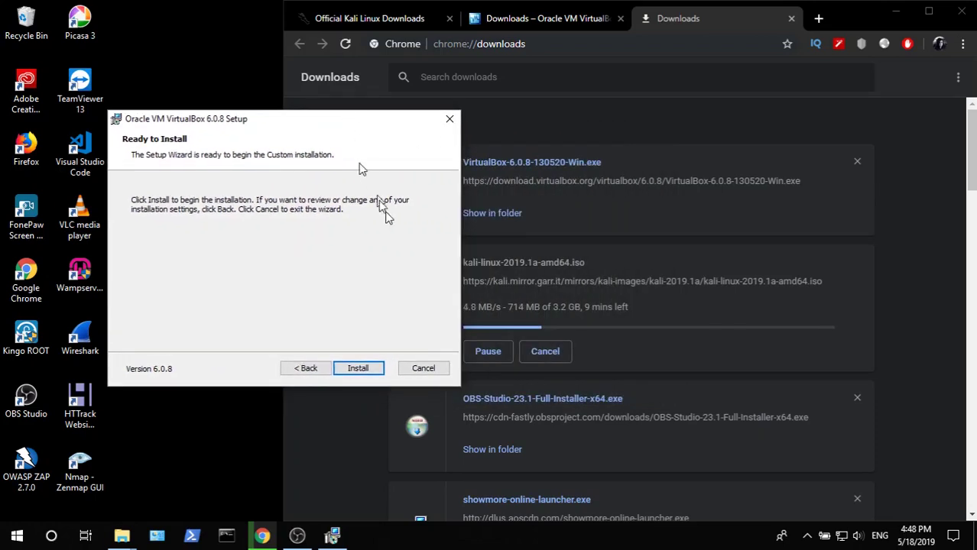
- Install VirtualBox 6.0.8 with Oracle's USB driver and finish with VirtualBox set to start
click(360, 368)
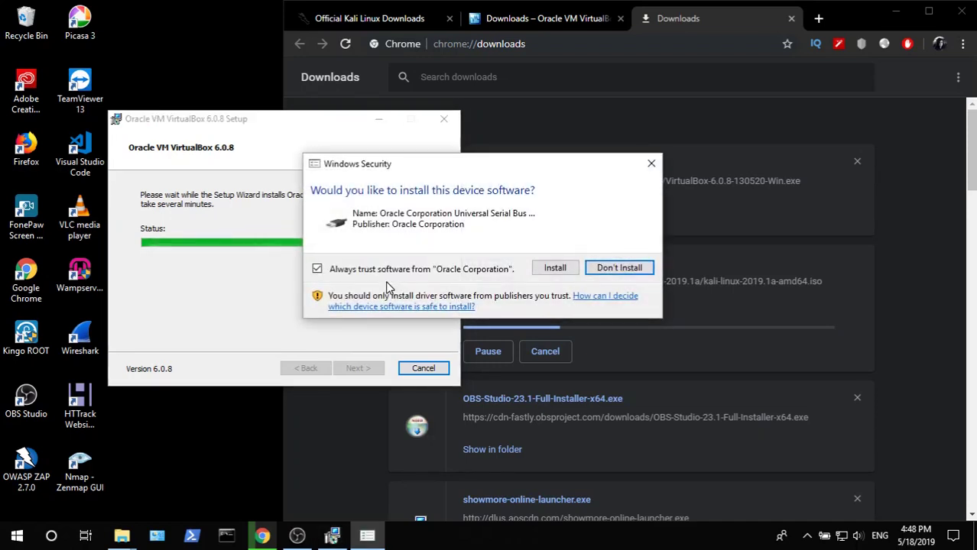
click(574, 269)
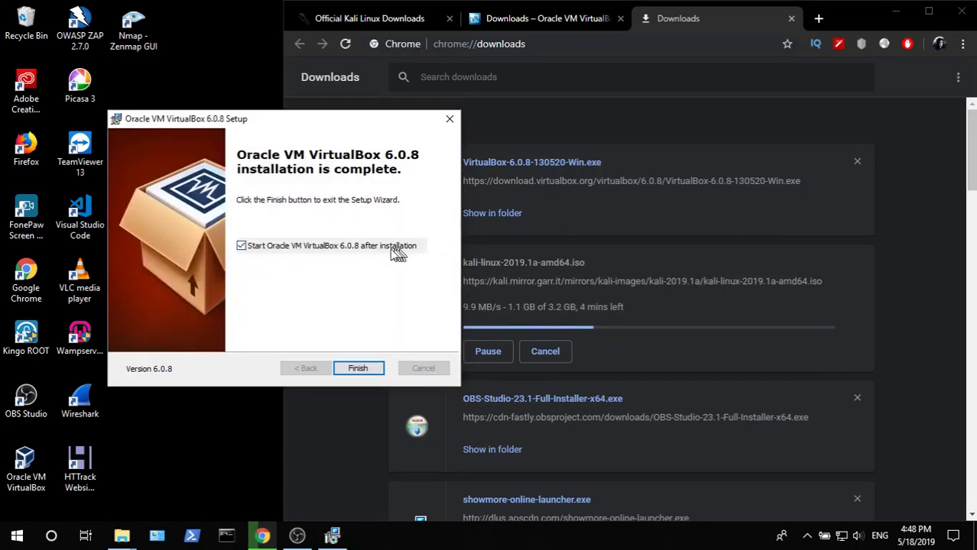
click(359, 368)
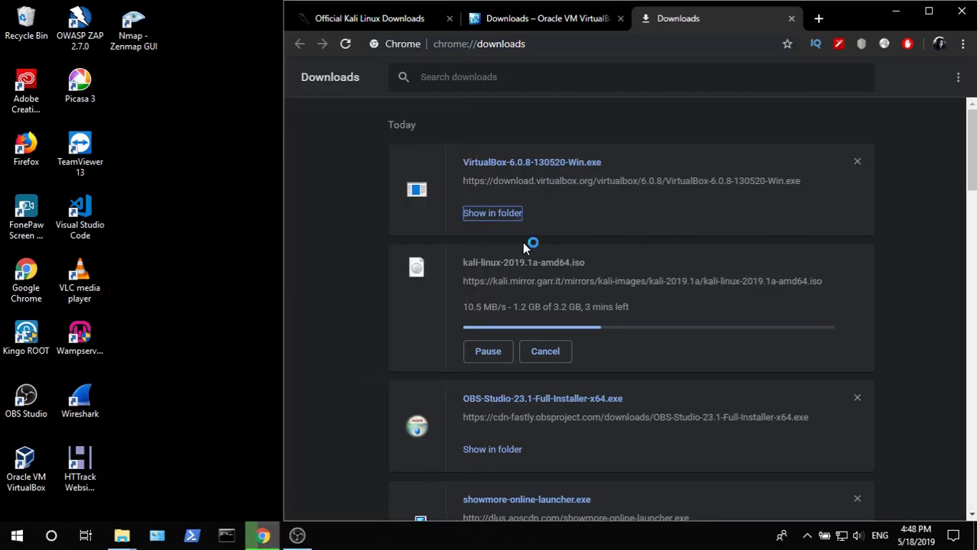
- Narrow the Chrome window and position the VirtualBox Manager window beside it
drag(283, 209, 533, 214)
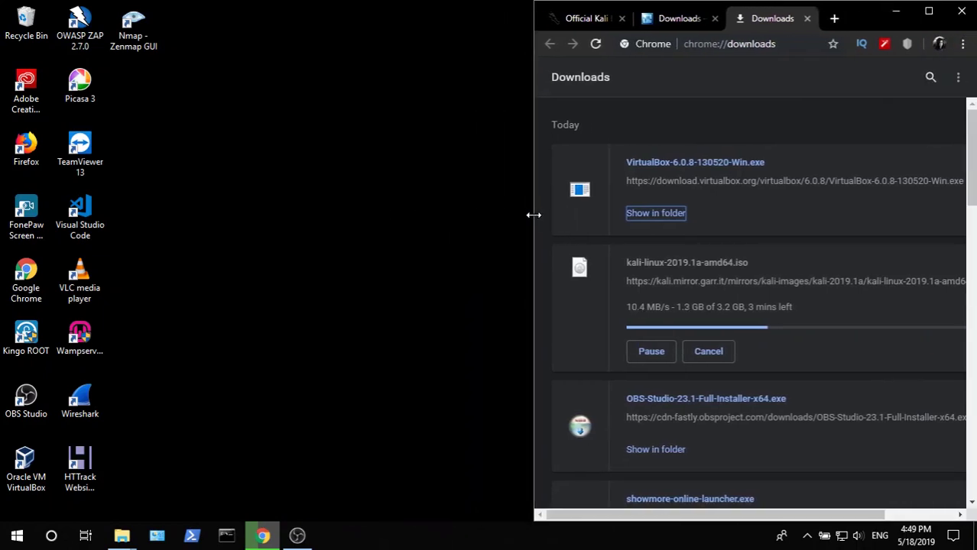
drag(533, 215, 480, 280)
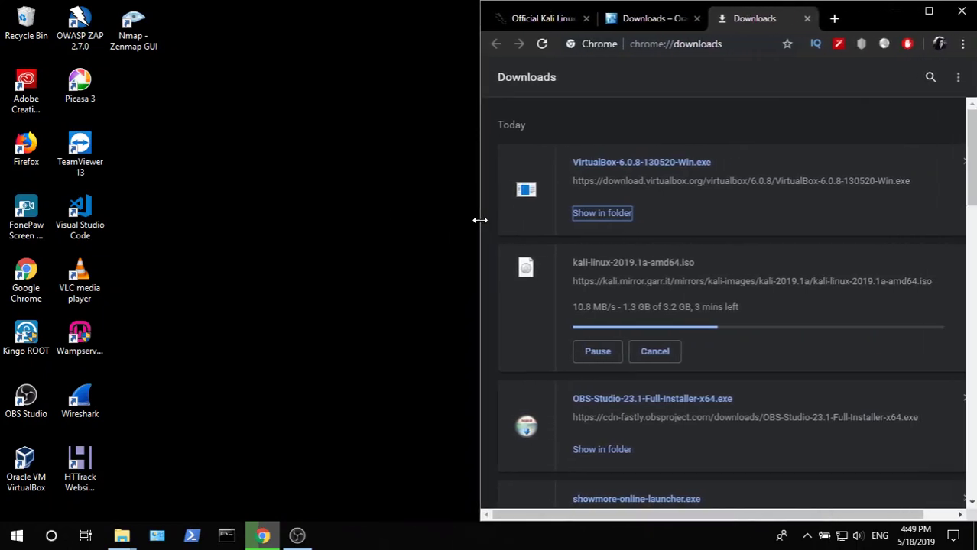
click(411, 279)
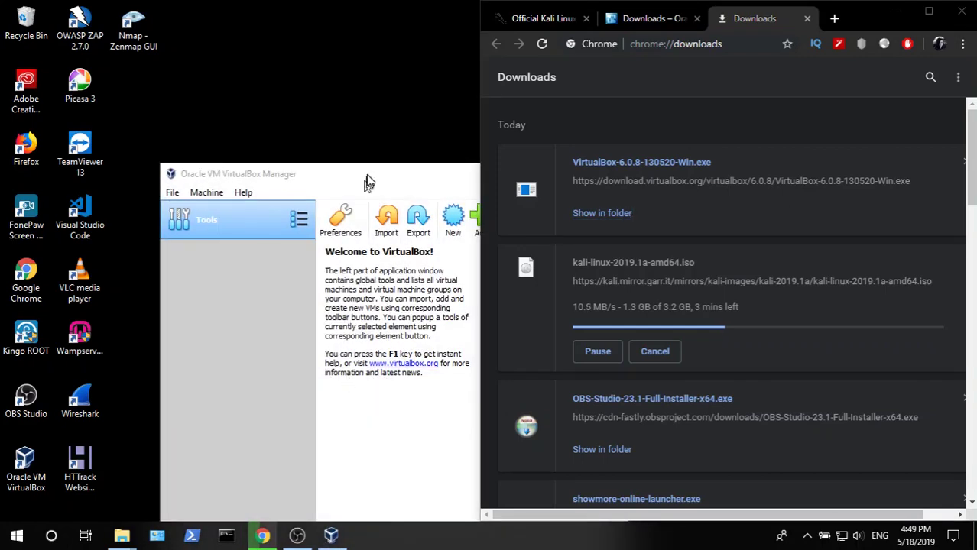
drag(399, 181, 440, 72)
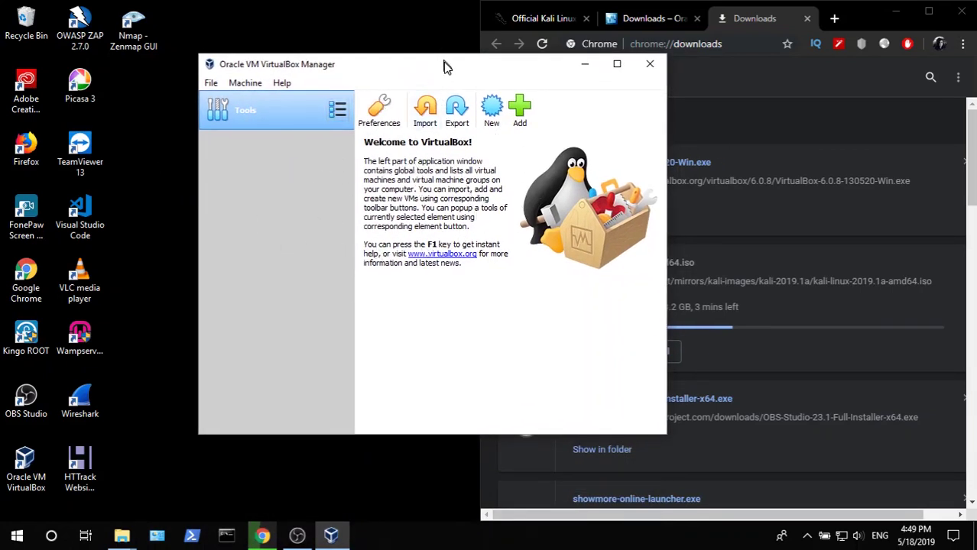
drag(445, 67, 422, 81)
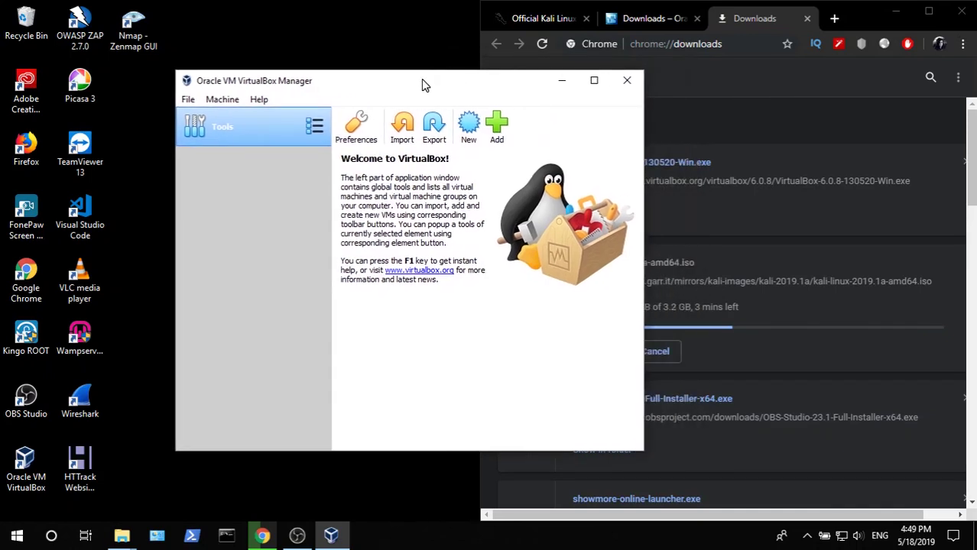
click(470, 144)
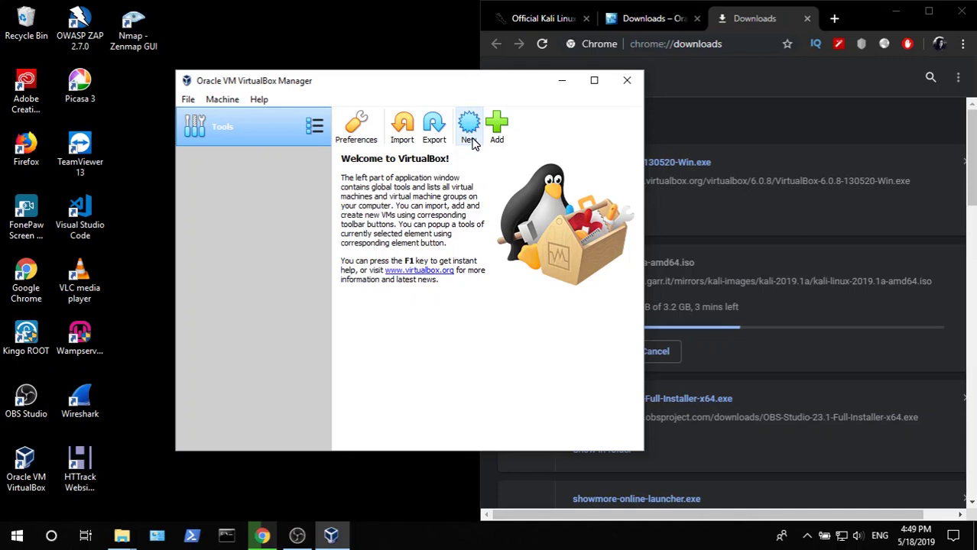
- Name the new machine 'kali linux' and choose a custom machine folder
click(473, 144)
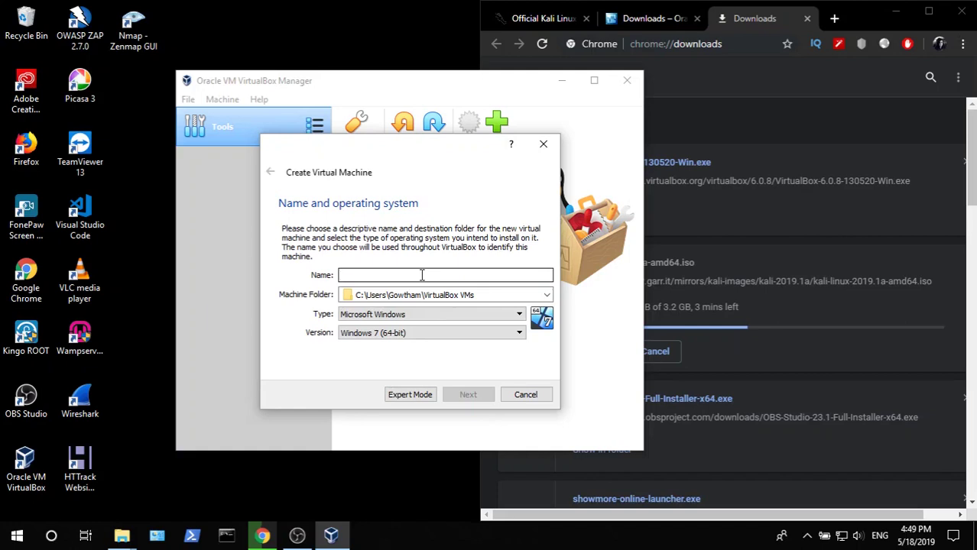
text(kali linux)
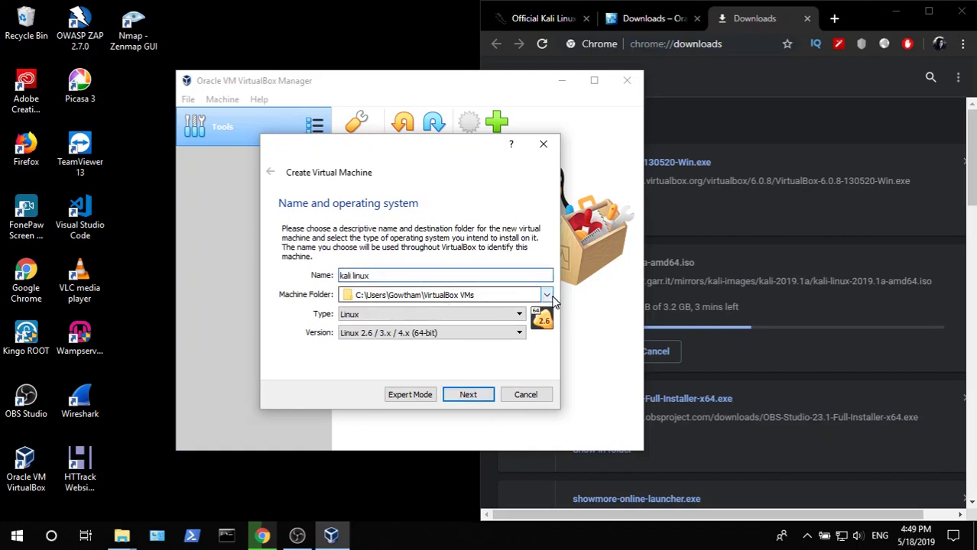
click(547, 295)
click(504, 323)
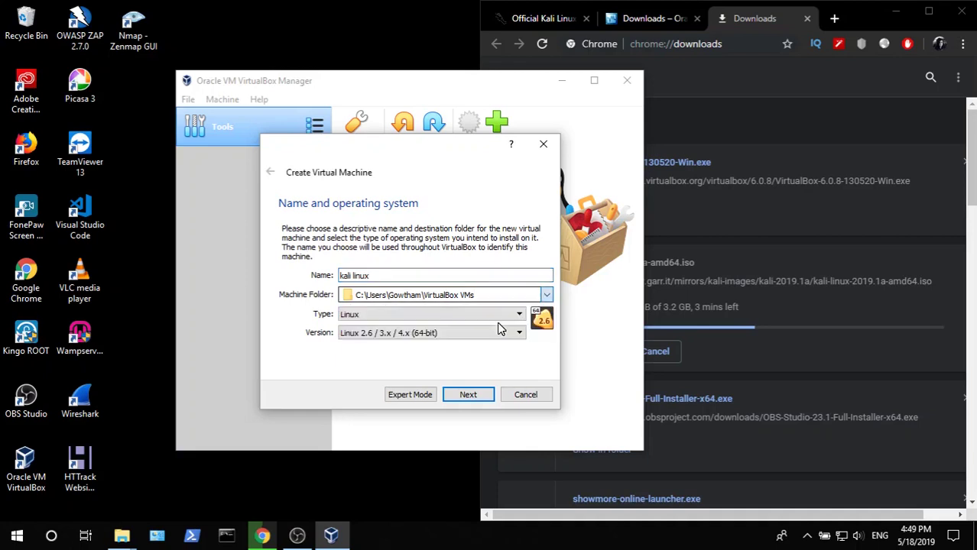
- Create a 'virtualbox' folder on Data (F:) and use it as the machine folder
scroll(338, 344, down, 2)
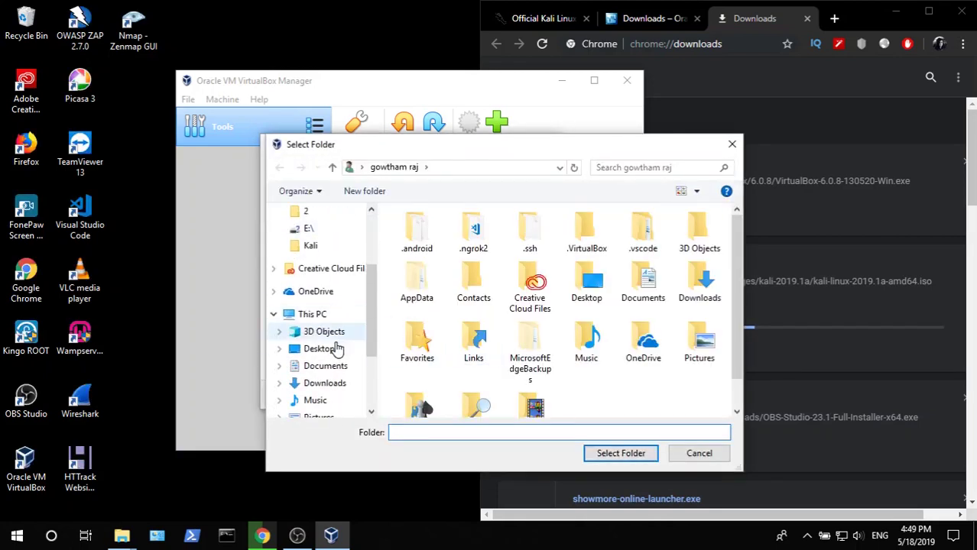
scroll(323, 254, up, 2)
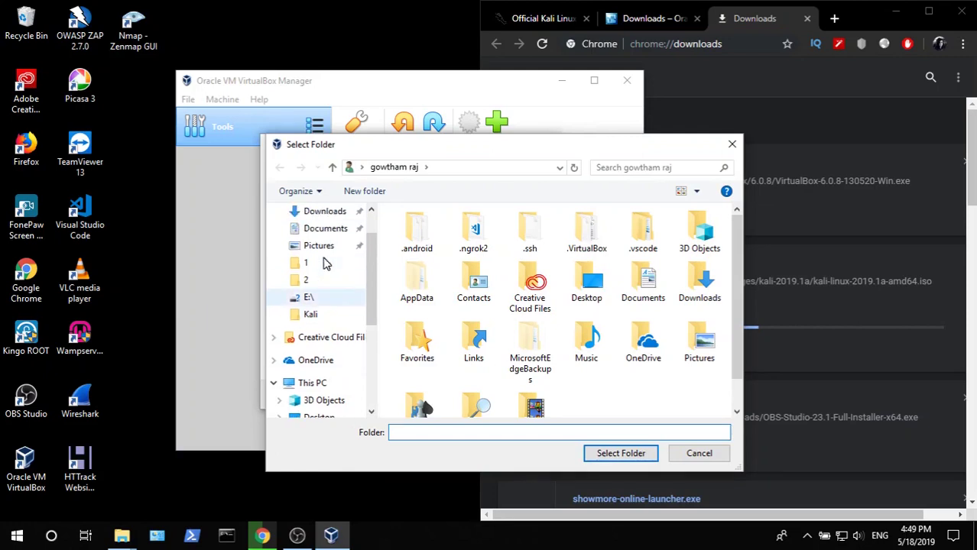
scroll(323, 263, down, 4)
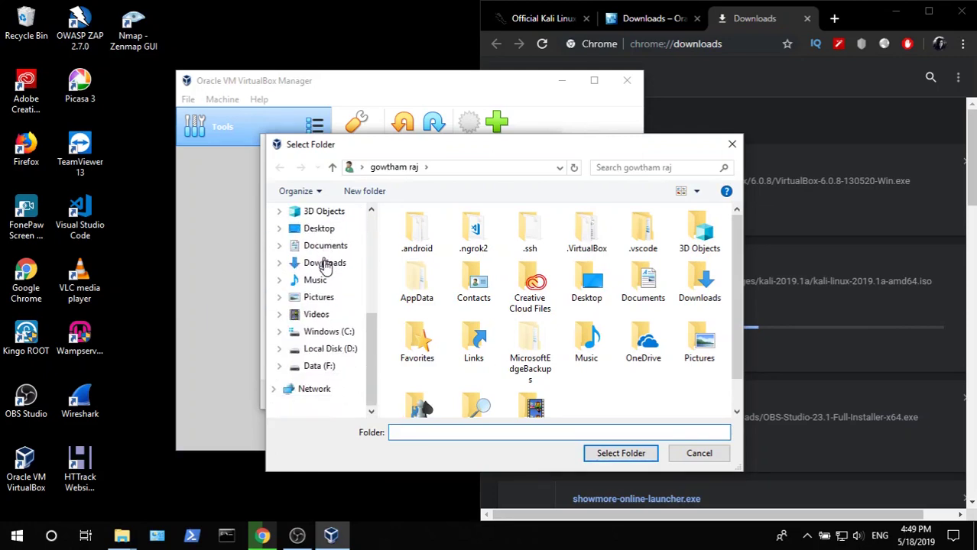
click(319, 366)
right_click(471, 321)
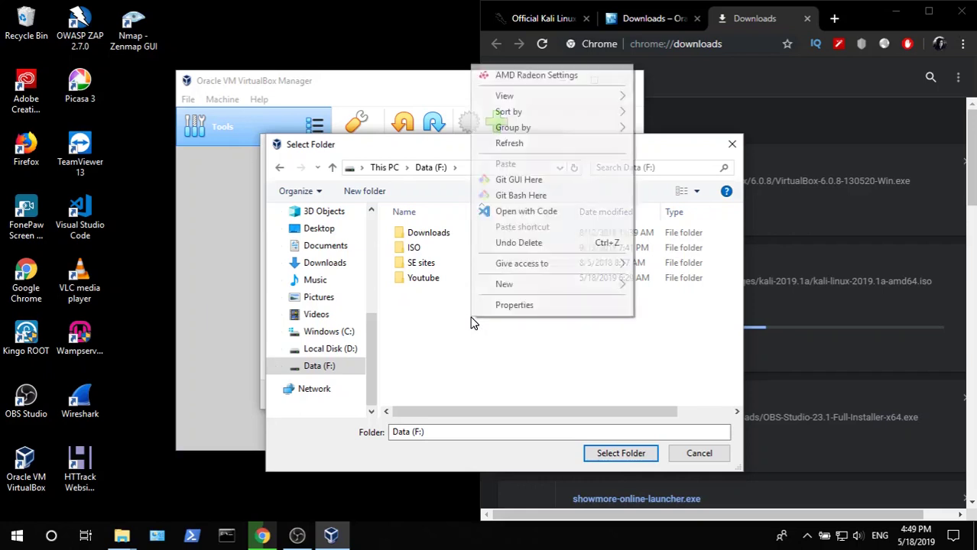
click(454, 328)
click(376, 193)
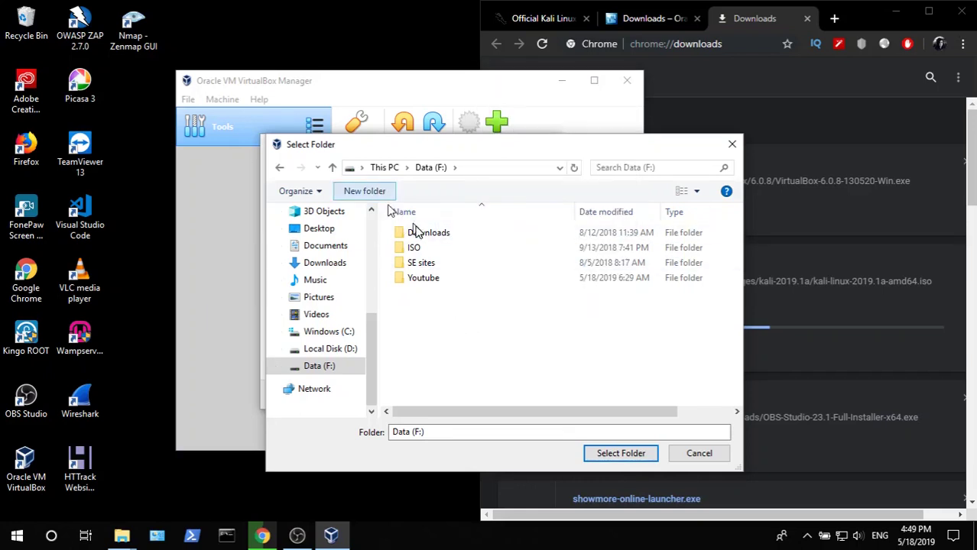
text(virtualbox)
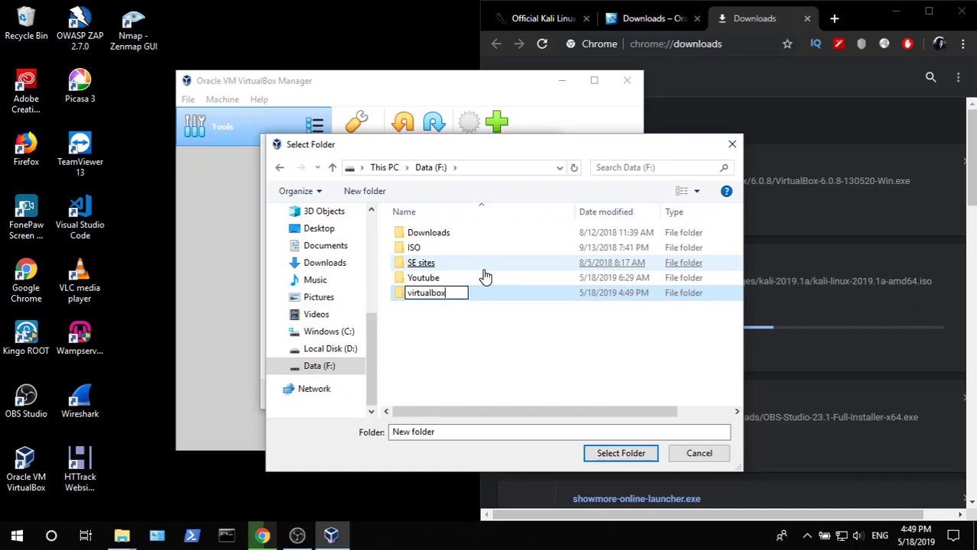
key(Return)
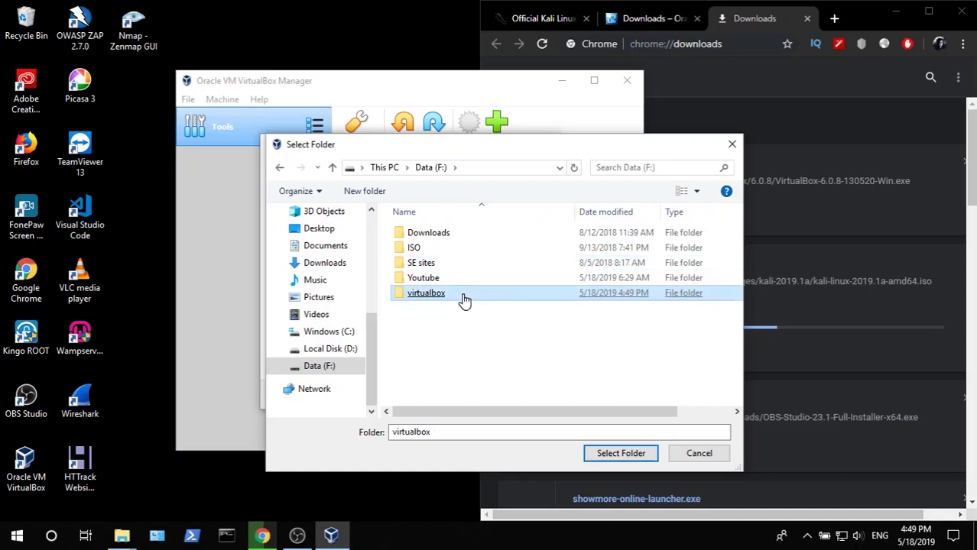
double_click(465, 297)
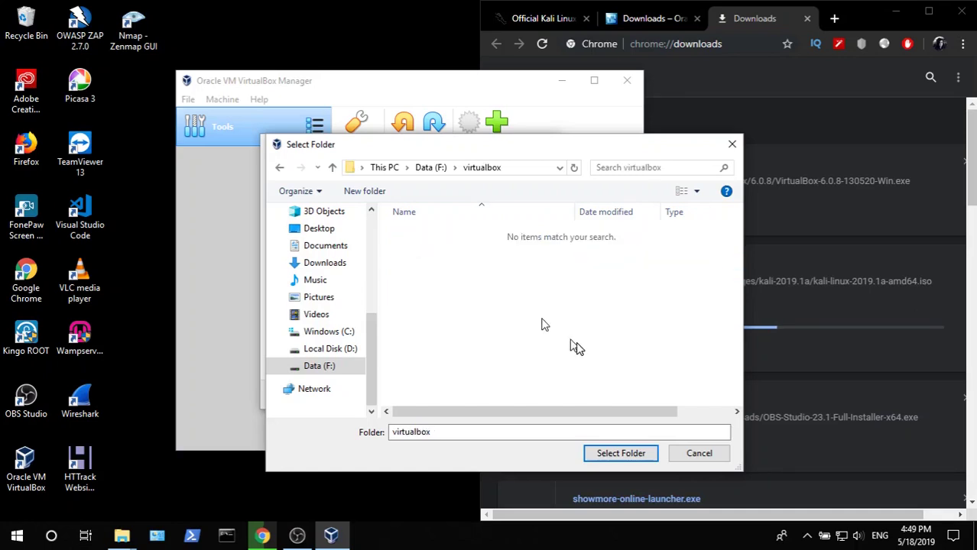
click(621, 454)
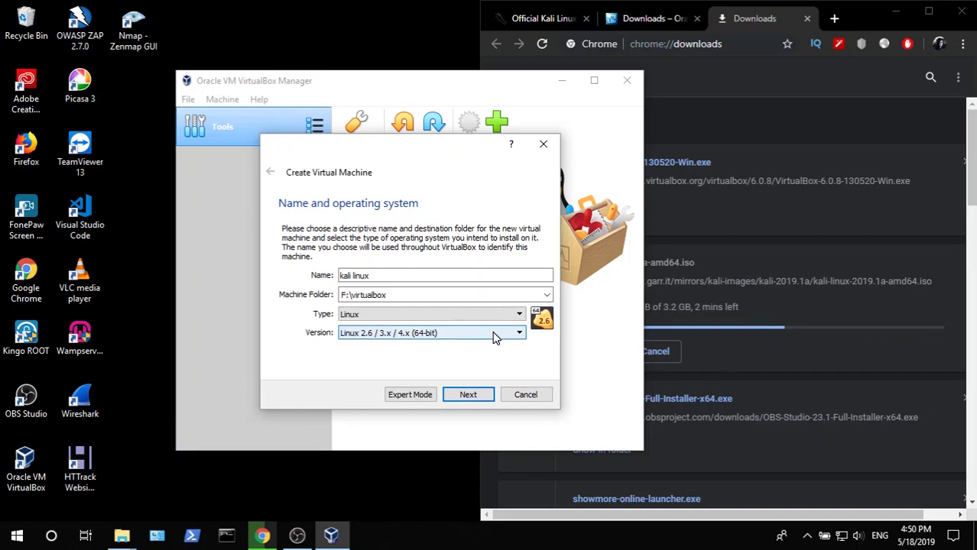
click(474, 398)
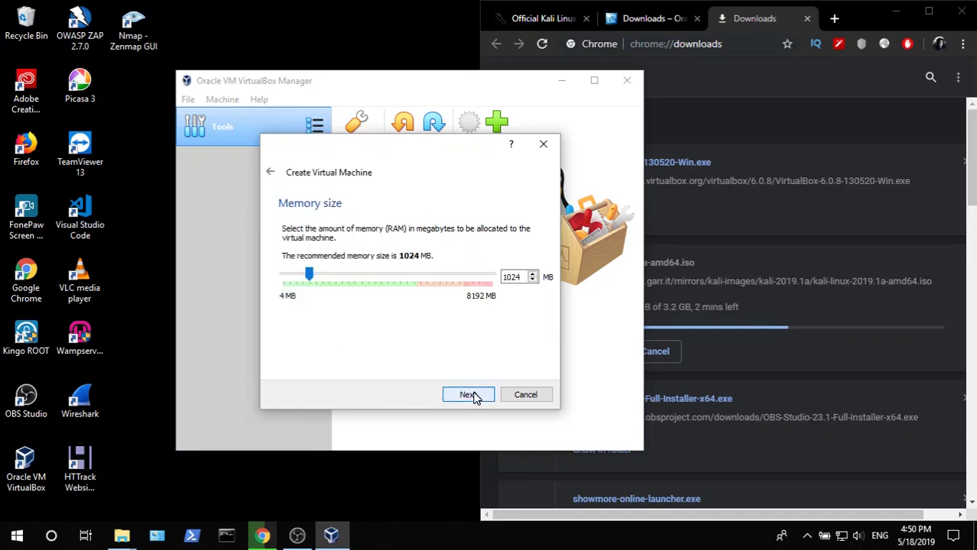
- Replace the 1024 MB default memory with 4096 MB and move on
double_click(512, 276)
text(4096)
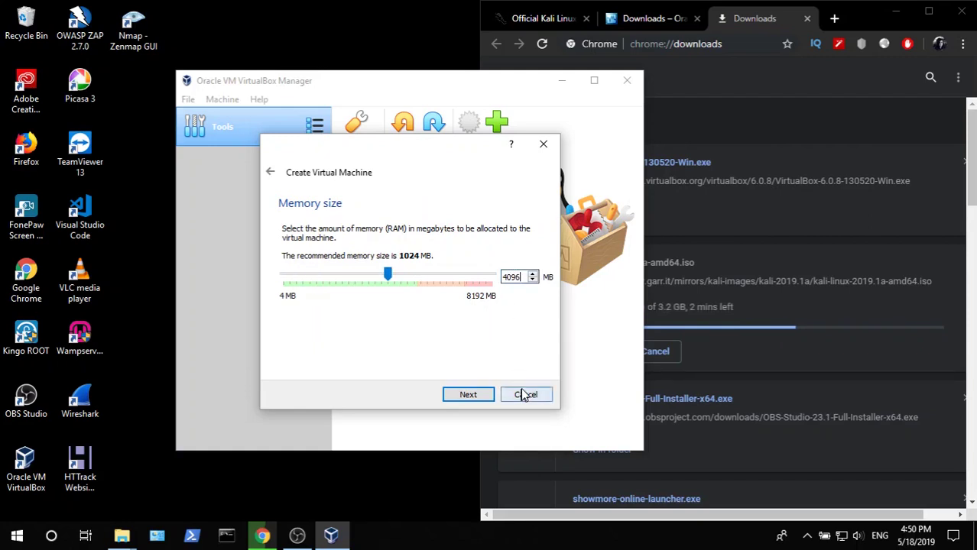
click(468, 395)
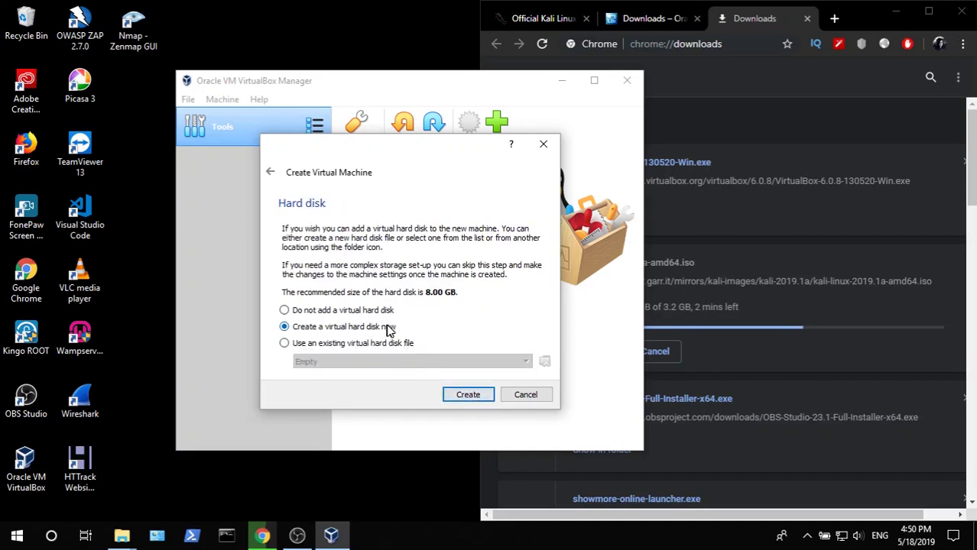
- Create the machine with a 20 GB dynamically allocated VDI hard disk
click(468, 395)
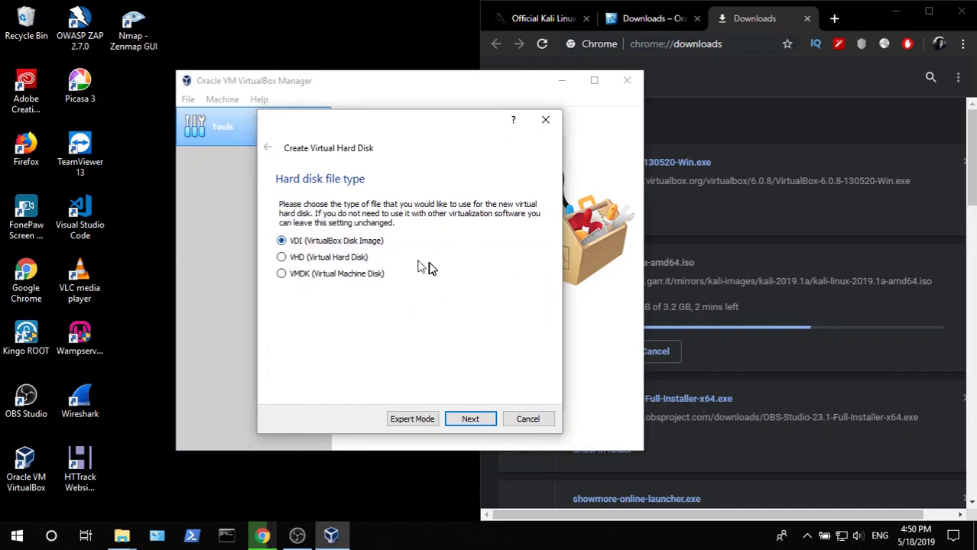
click(484, 420)
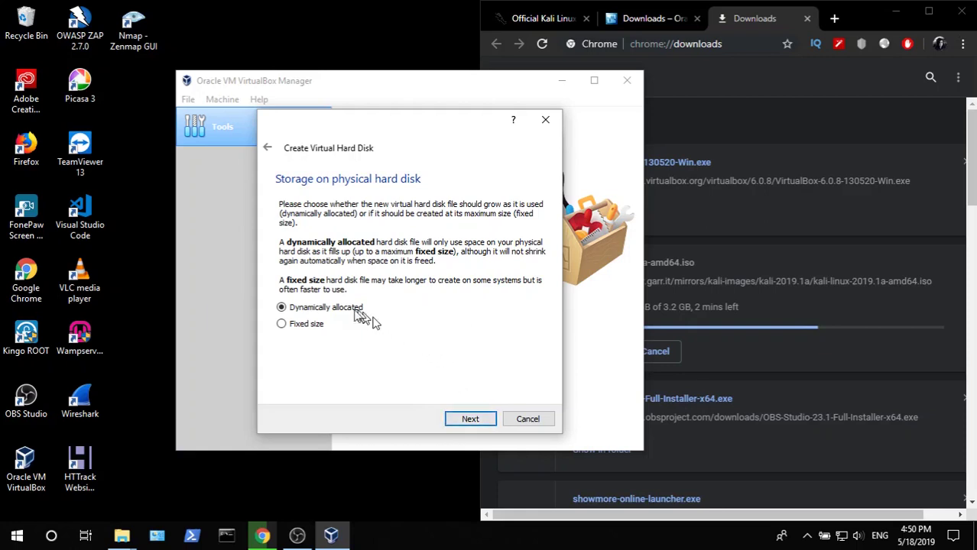
click(487, 421)
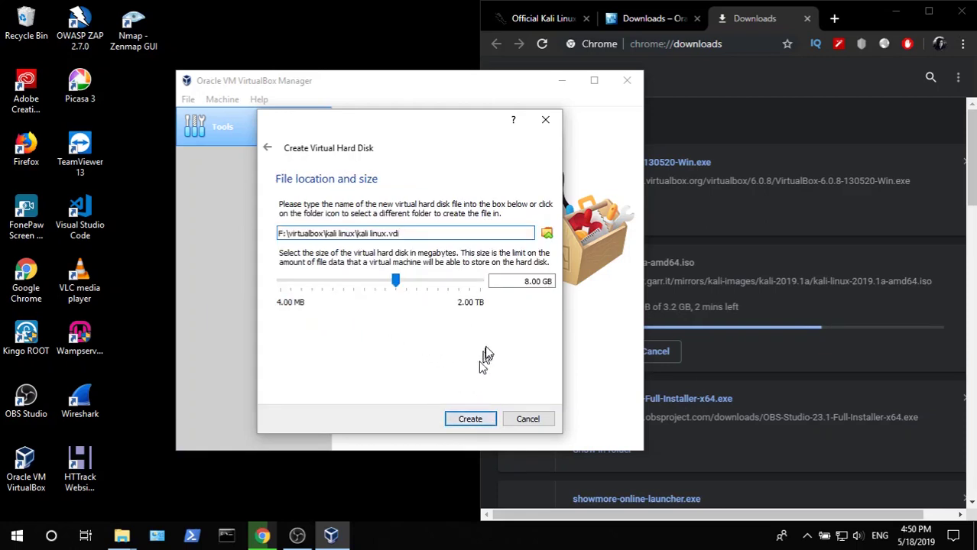
click(526, 282)
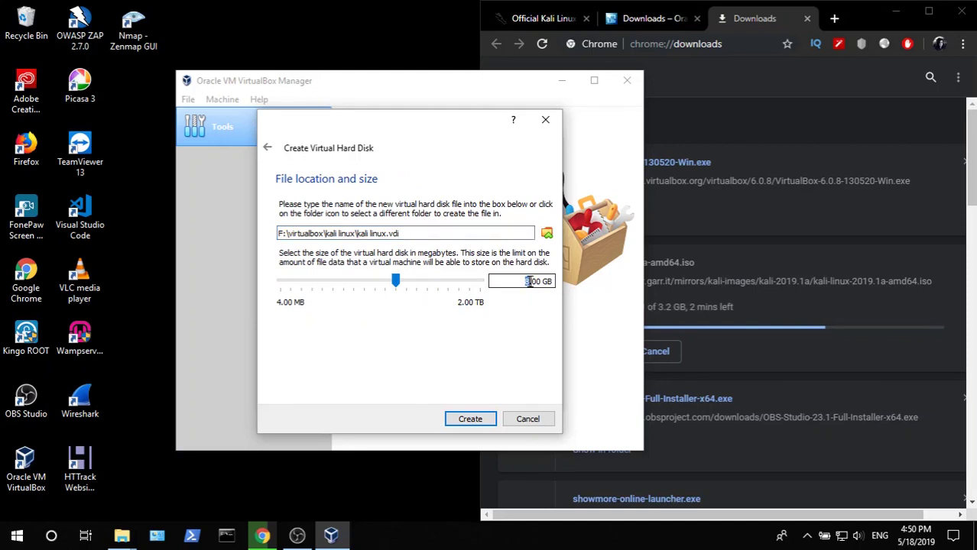
drag(526, 282, 529, 282)
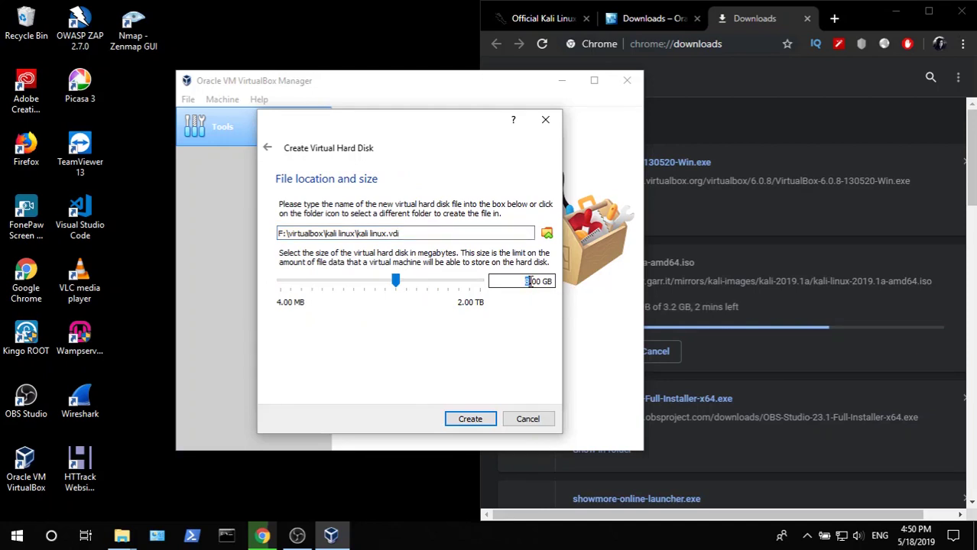
text(20)
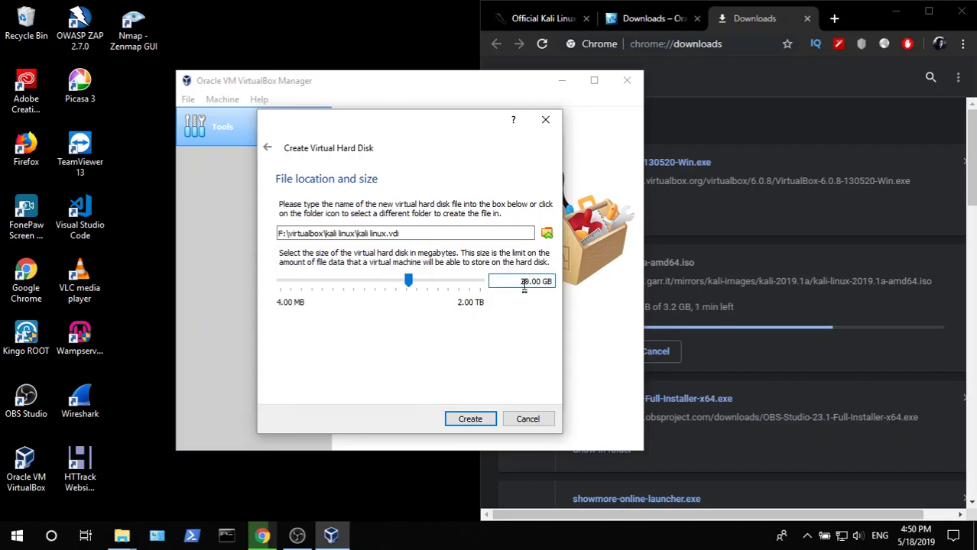
click(470, 419)
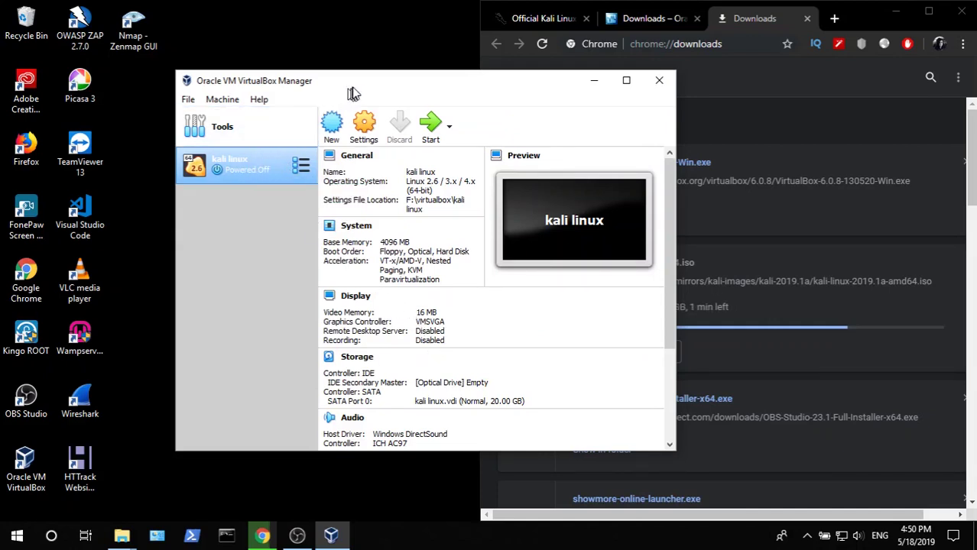
- Open kali linux's Settings, view the General Advanced and Description tabs, then System
drag(367, 88, 286, 67)
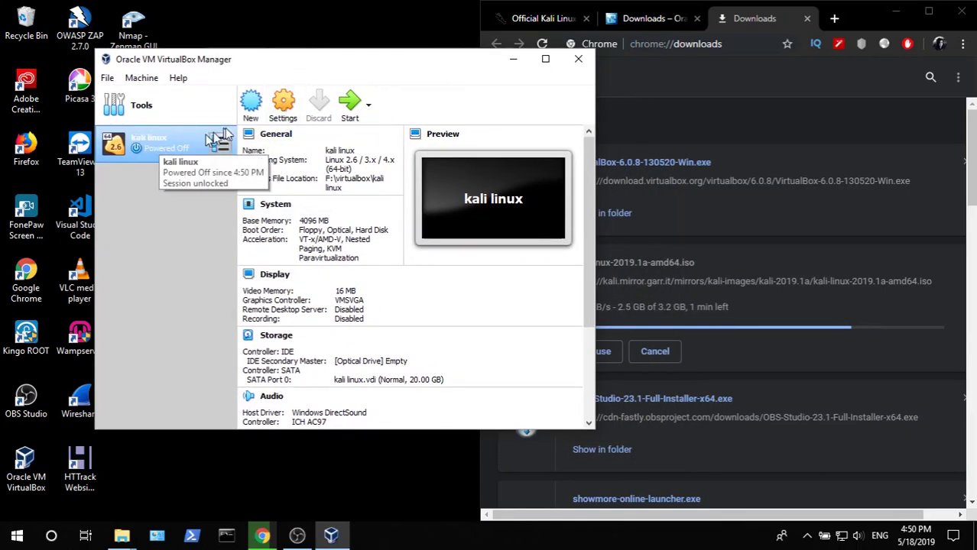
click(286, 116)
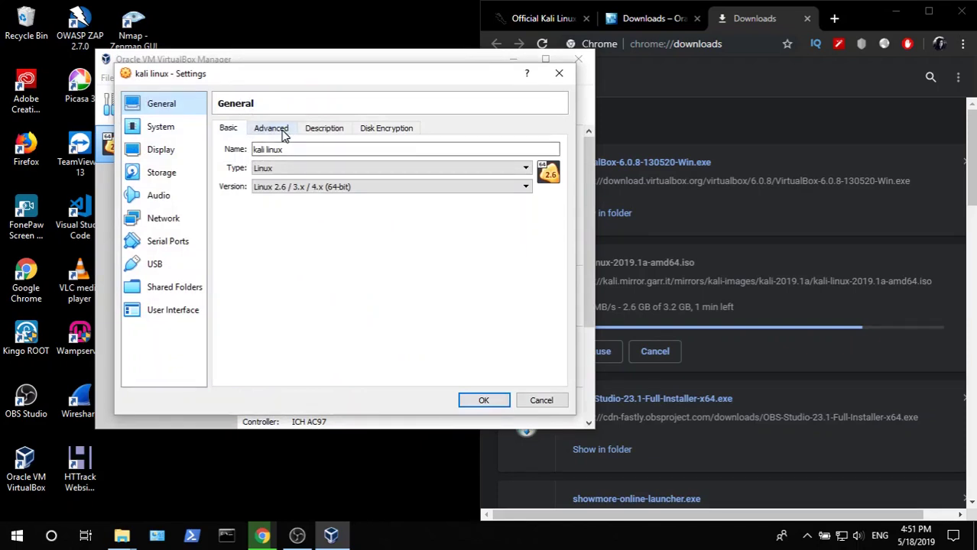
click(284, 131)
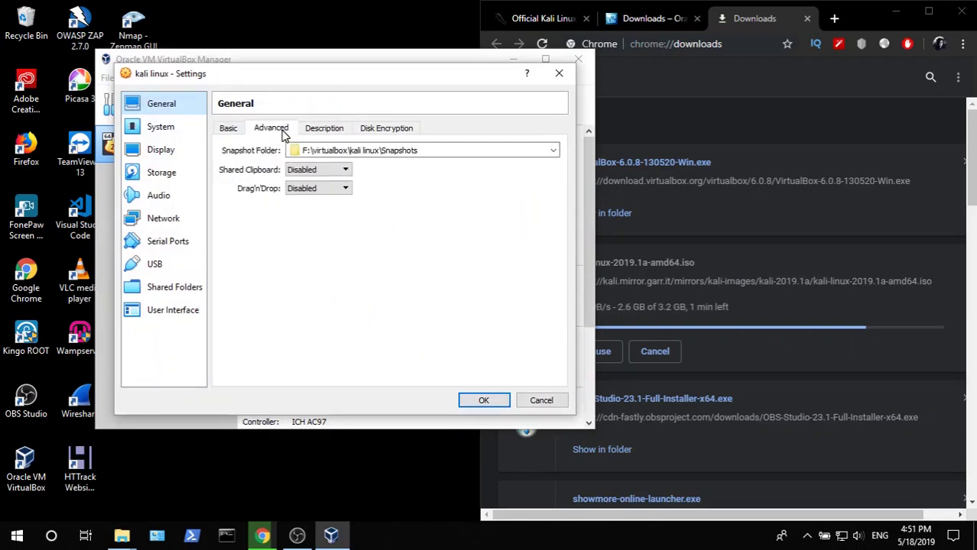
click(325, 129)
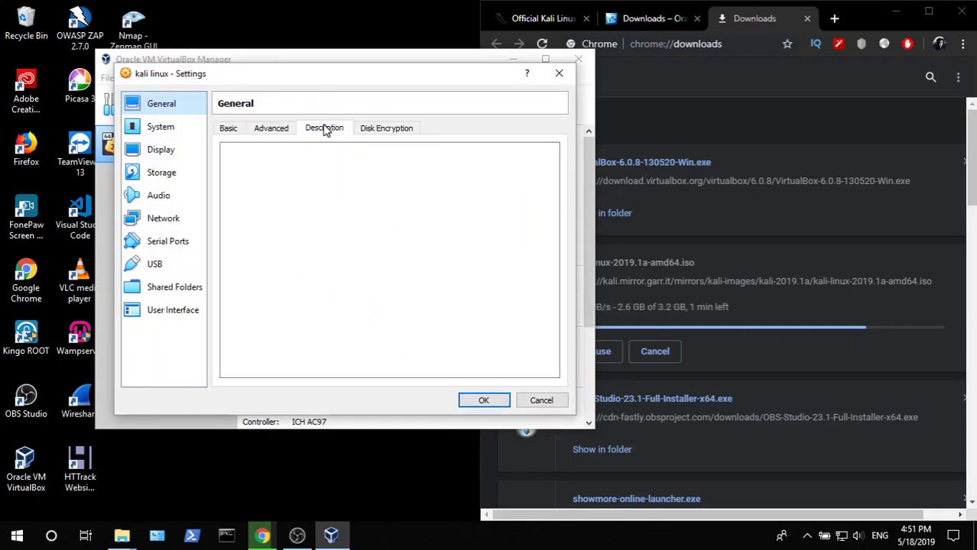
click(161, 127)
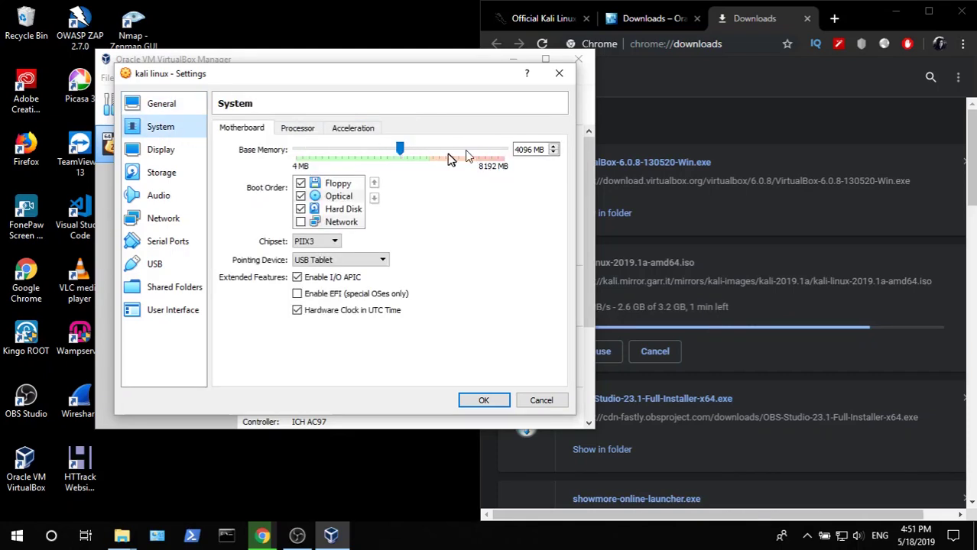
- Give the kali linux VM 2 processors
click(297, 129)
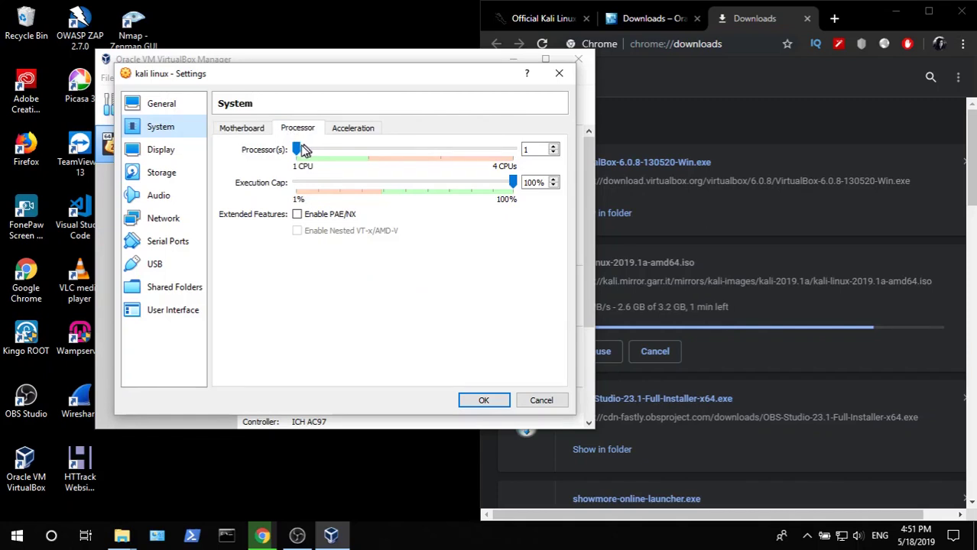
drag(304, 150, 368, 150)
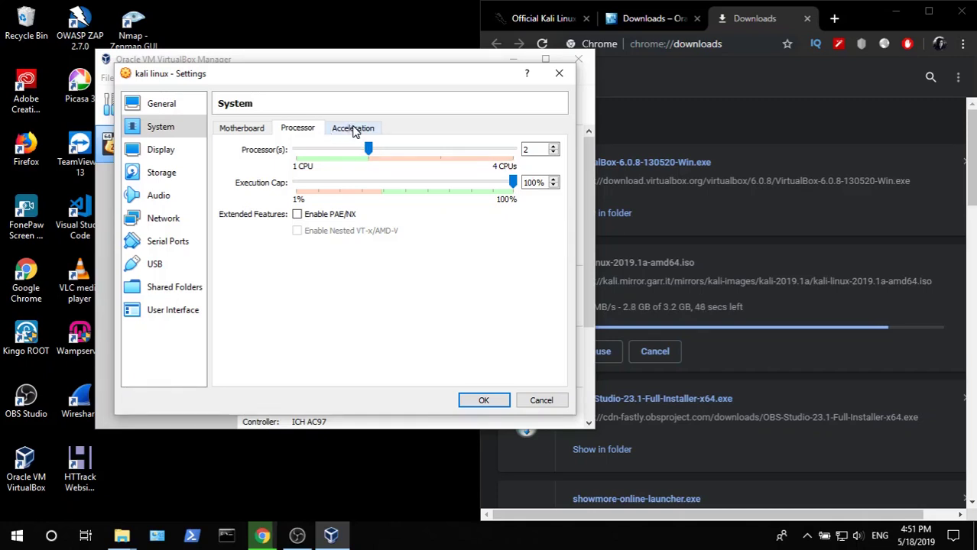
click(354, 129)
- Raise the VM's video memory to 128 MB and bring up its Storage settings
click(160, 152)
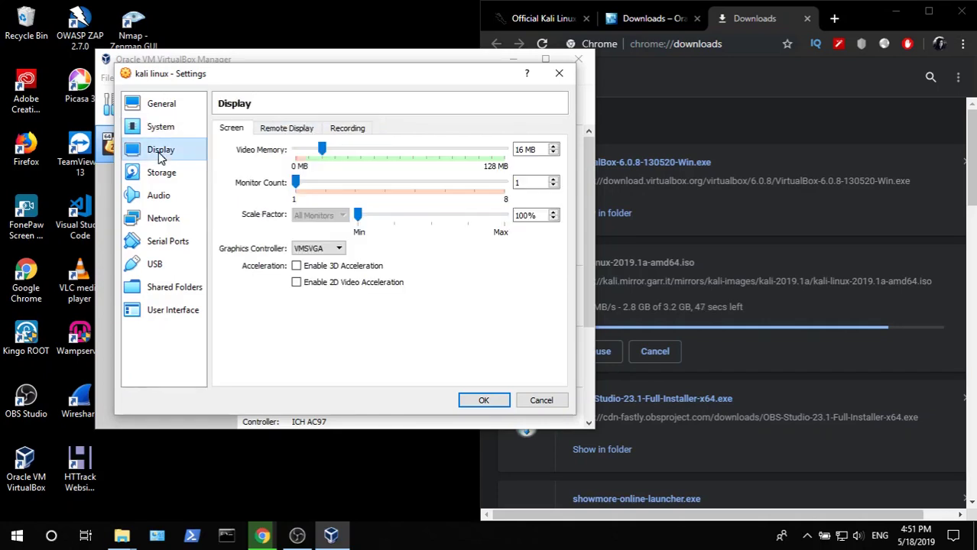
drag(323, 152, 525, 153)
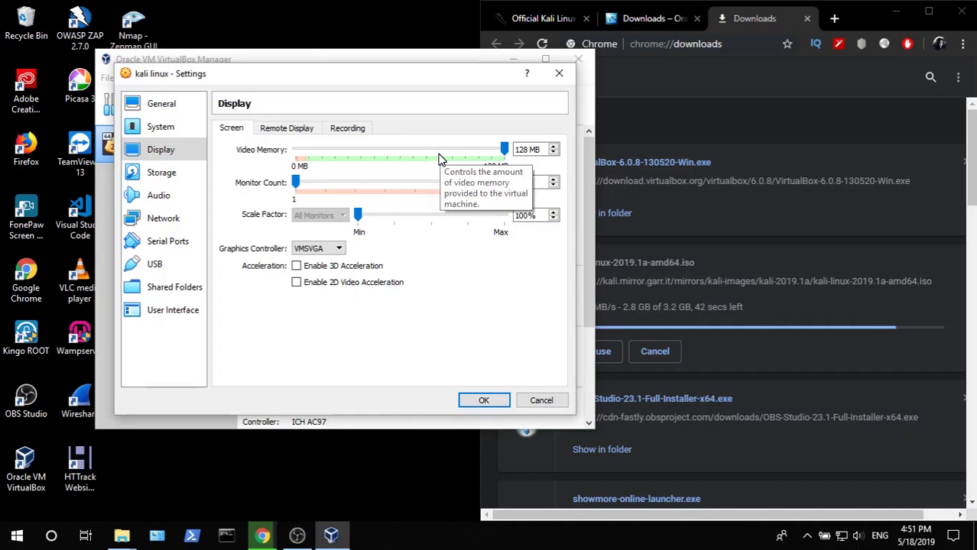
click(192, 176)
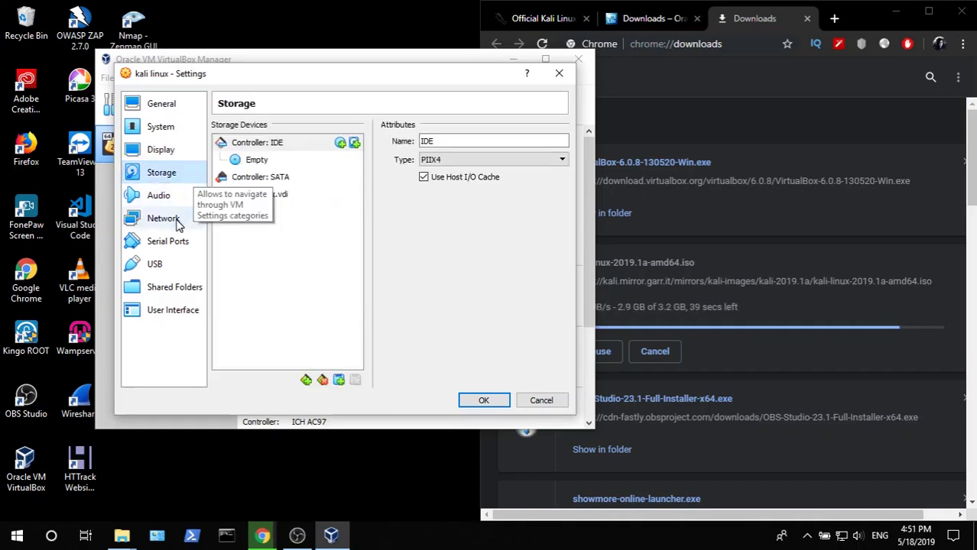
- Set the network adapter to Bridged Adapter, save the settings, and check the Kali download
click(178, 219)
click(330, 170)
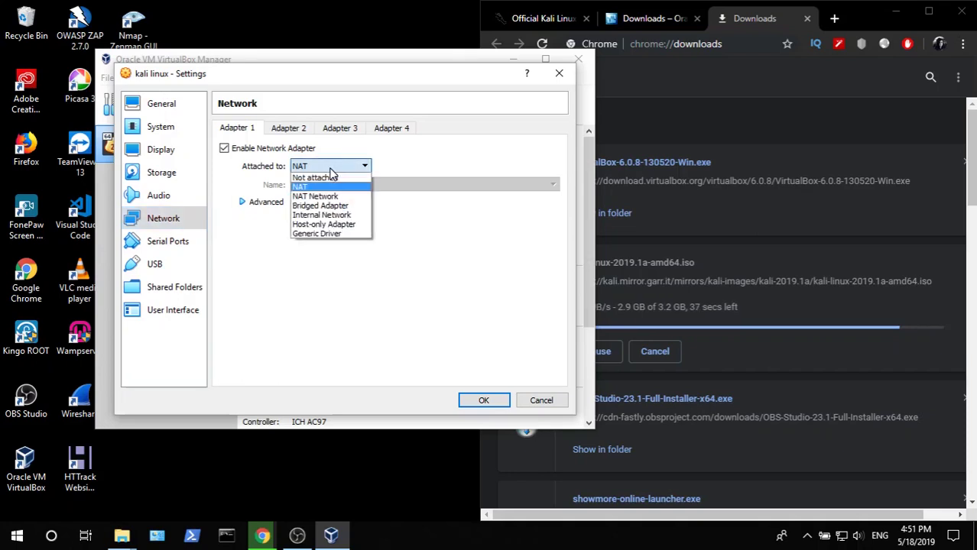
click(344, 214)
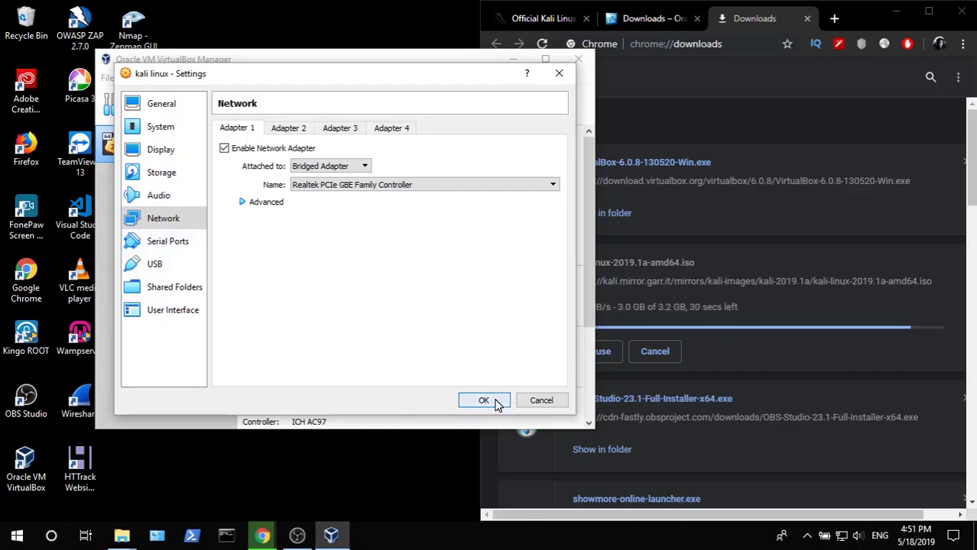
key(Return)
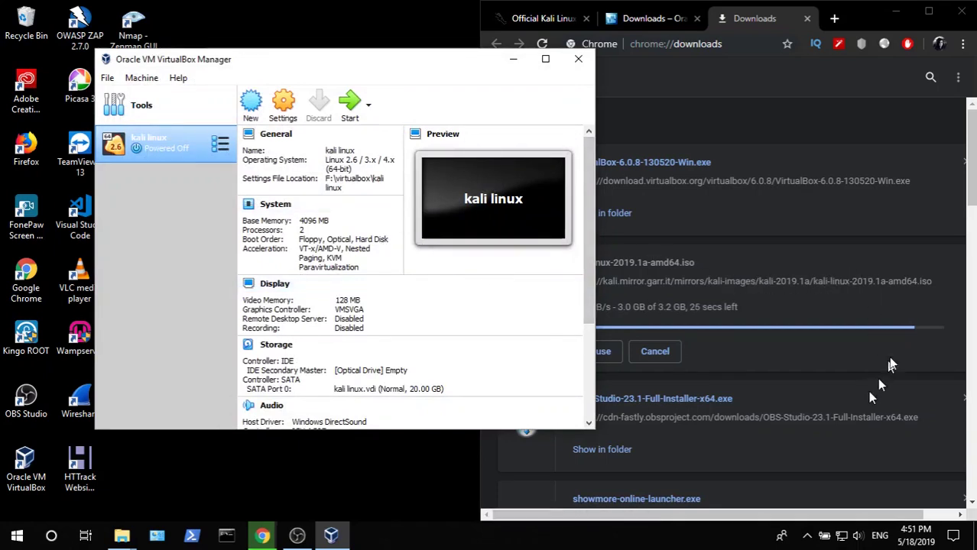
click(484, 449)
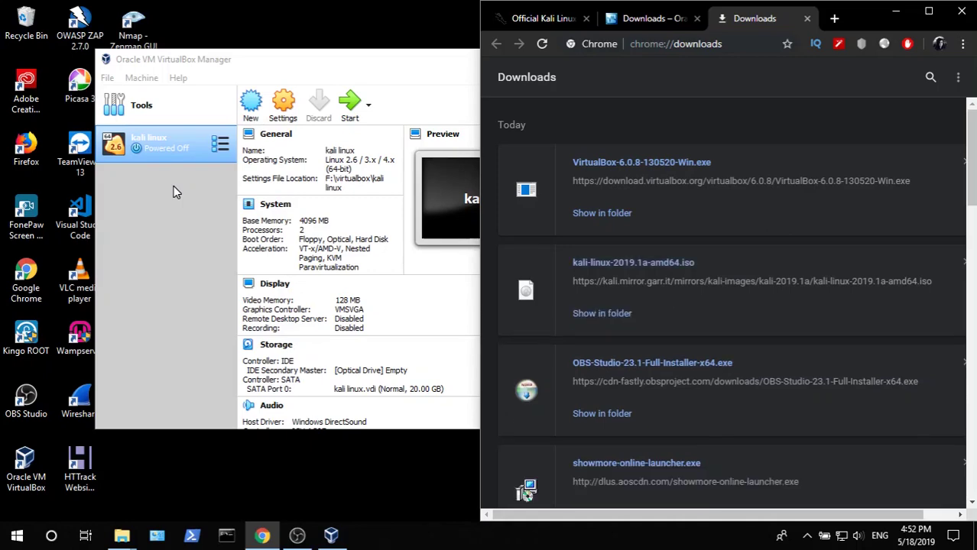
- Load kali-linux-2019.1a-amd64.iso from Downloads into the VM's empty IDE optical drive and save
click(277, 121)
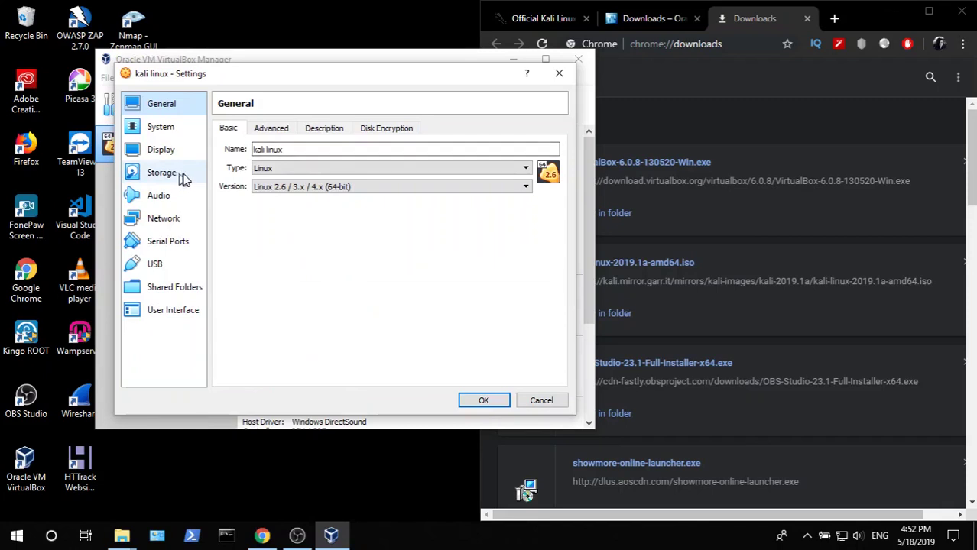
click(173, 178)
click(260, 163)
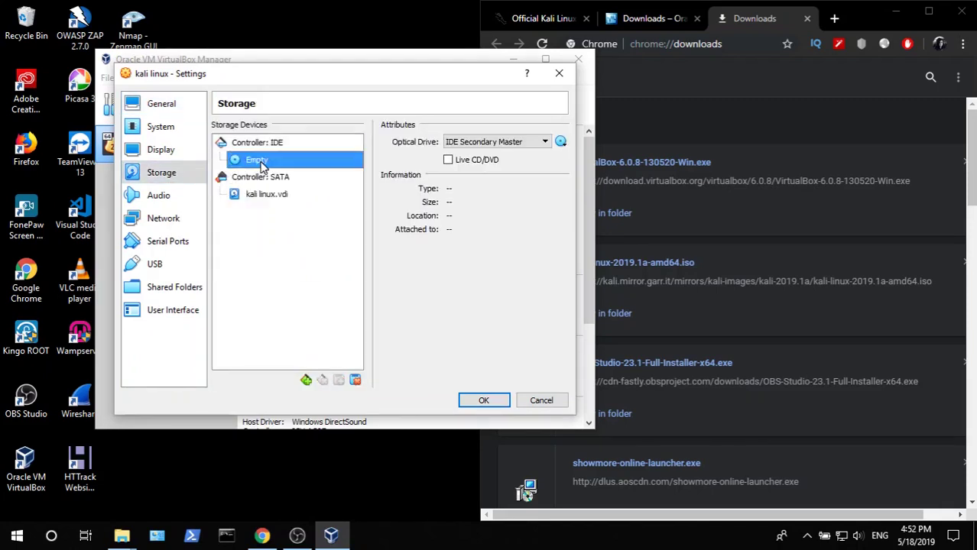
click(560, 142)
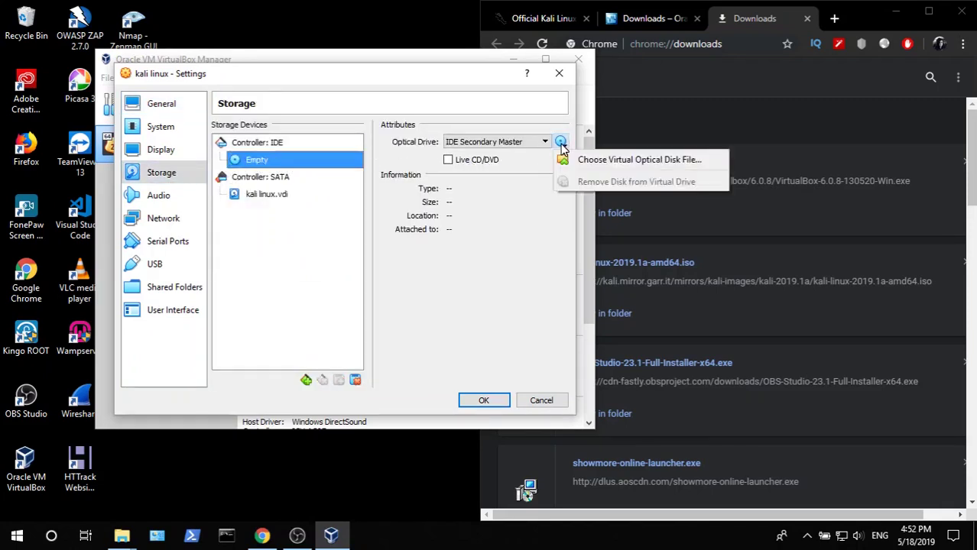
click(578, 162)
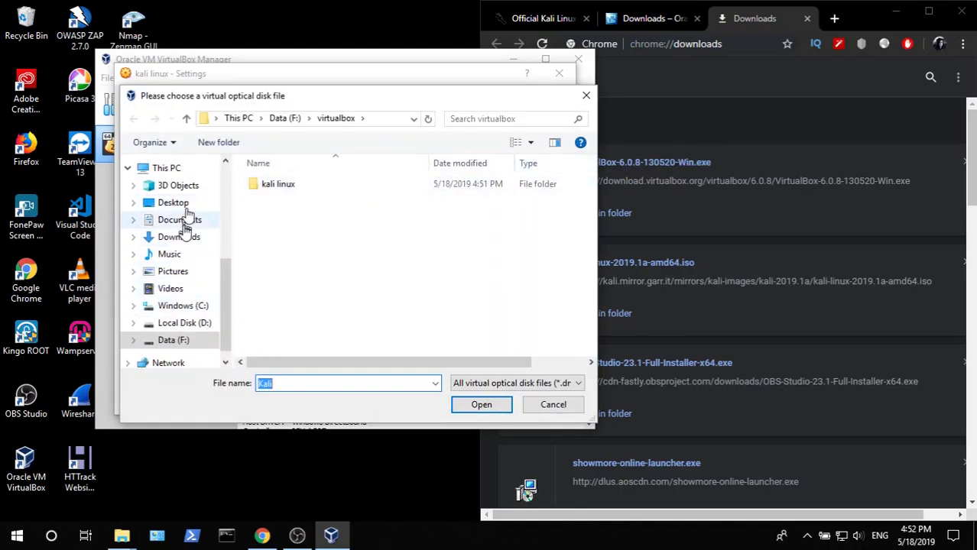
scroll(185, 218, up, 1)
click(192, 283)
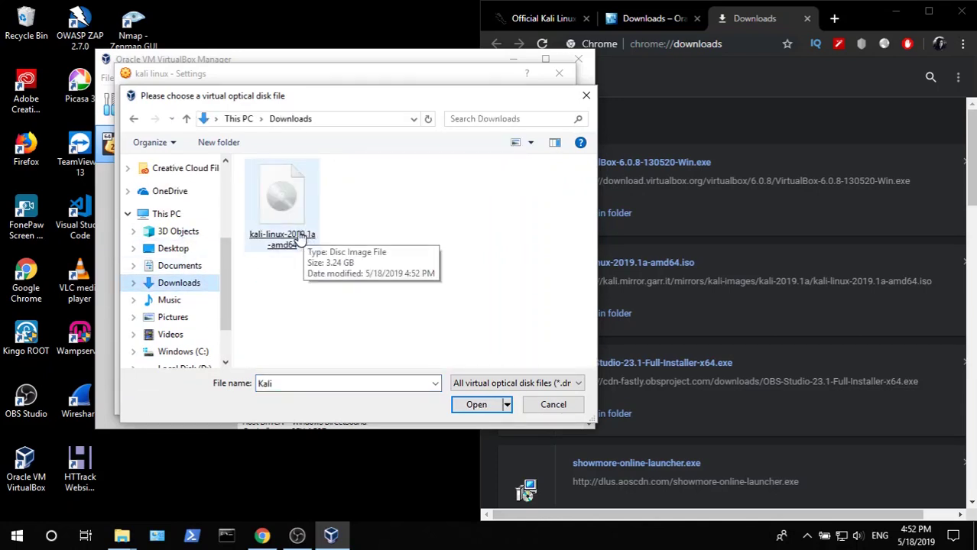
double_click(298, 240)
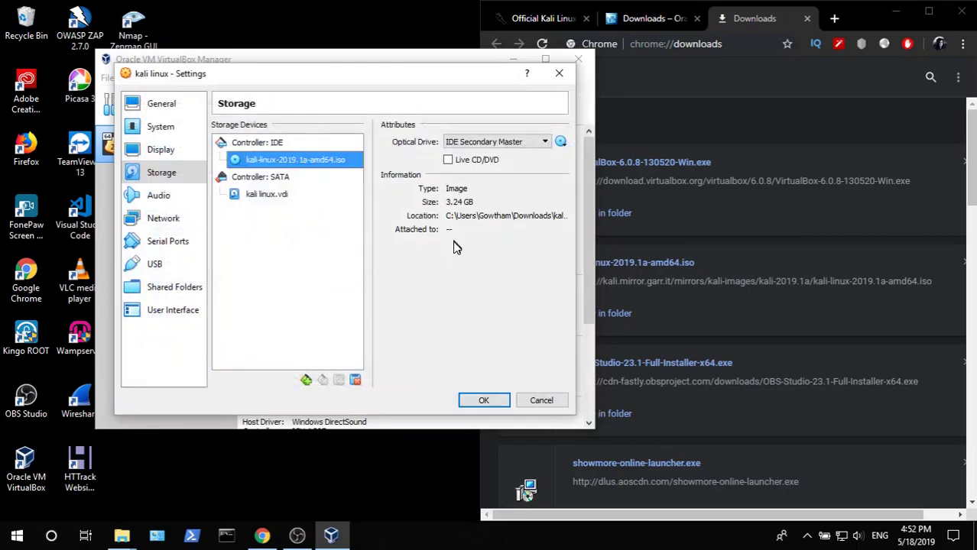
click(484, 400)
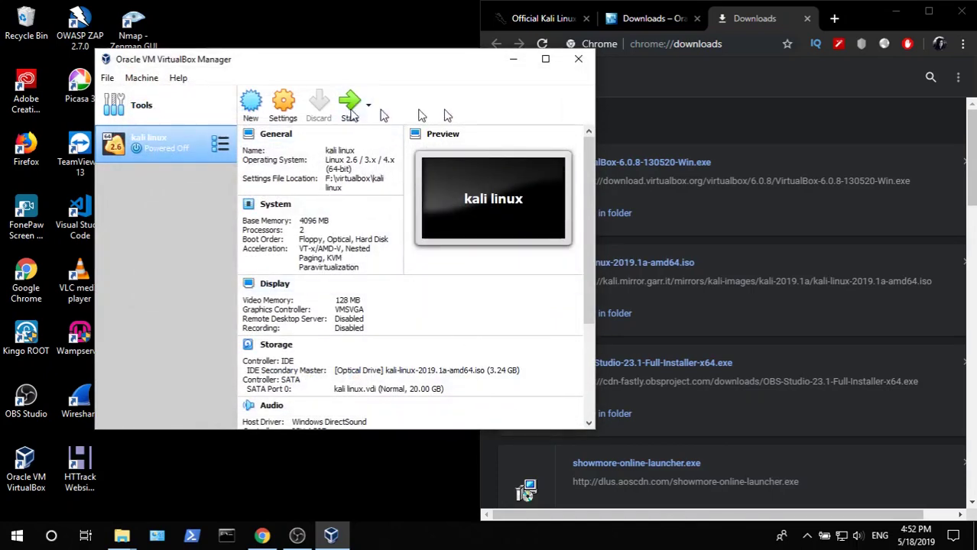
- Start the kali linux VM and bring its window to the front at normal size
click(898, 18)
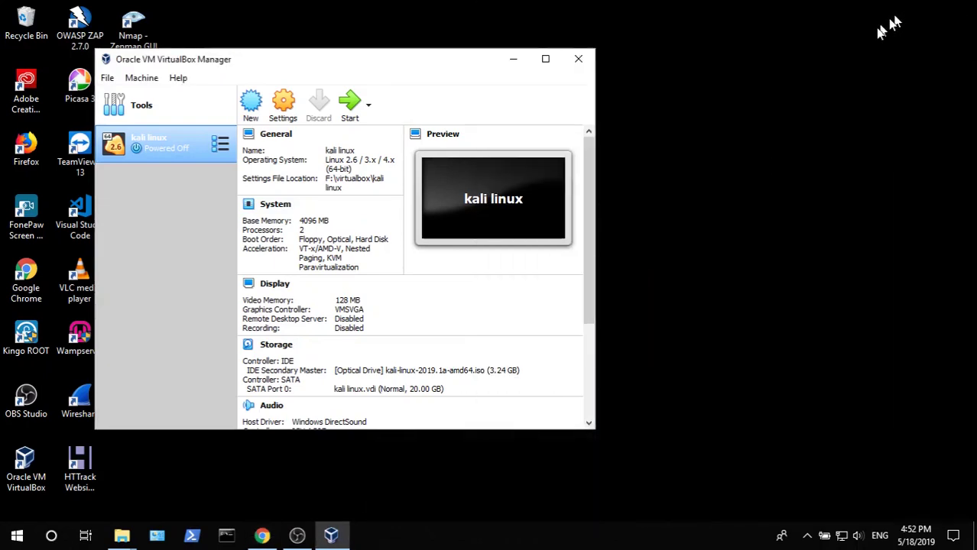
click(349, 107)
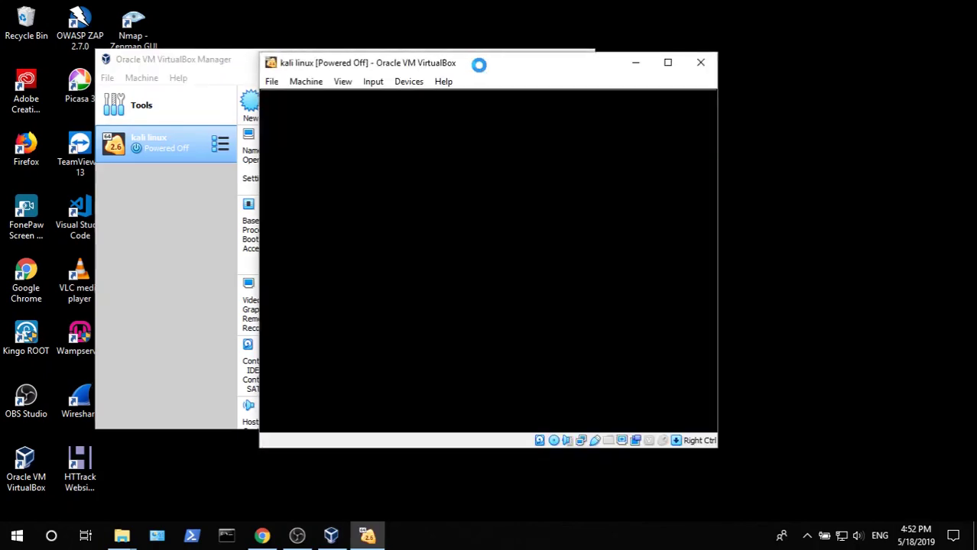
click(219, 73)
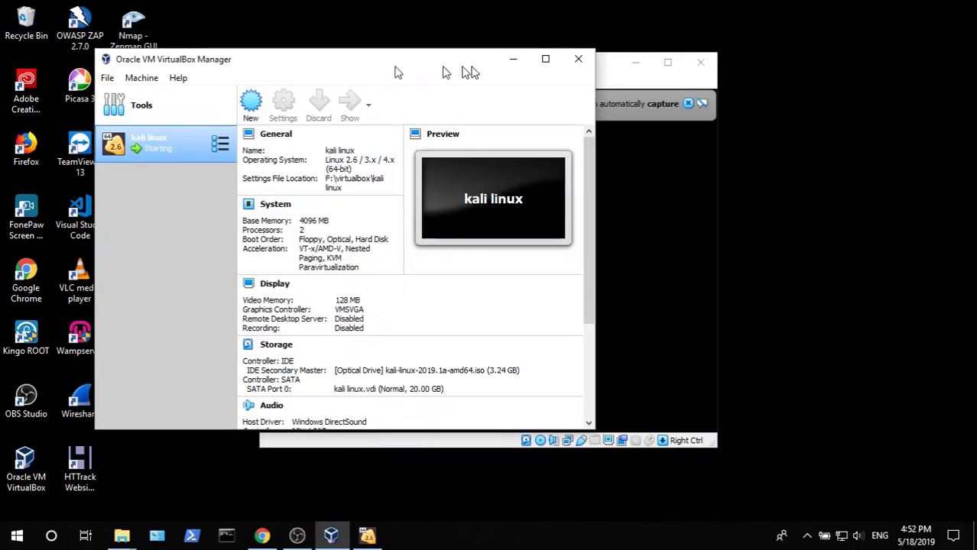
click(511, 64)
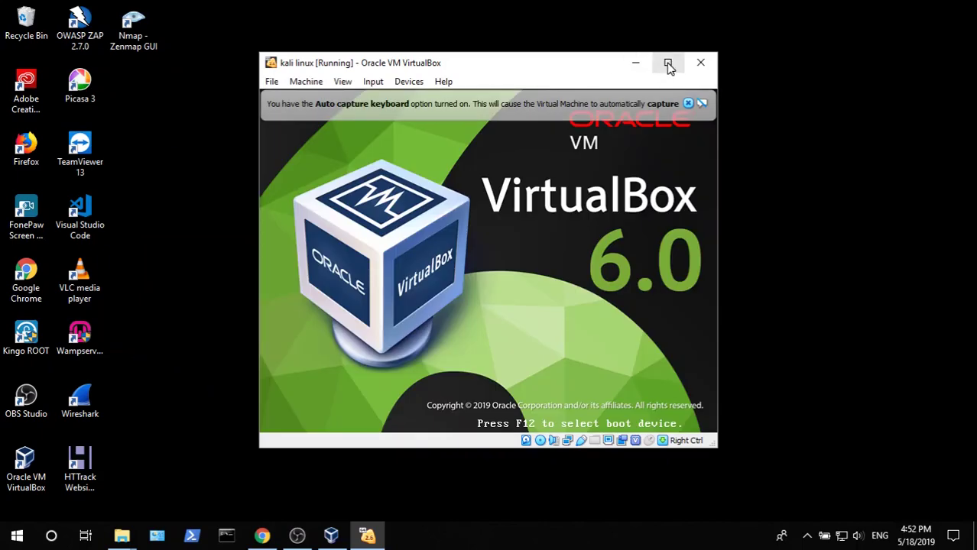
click(667, 65)
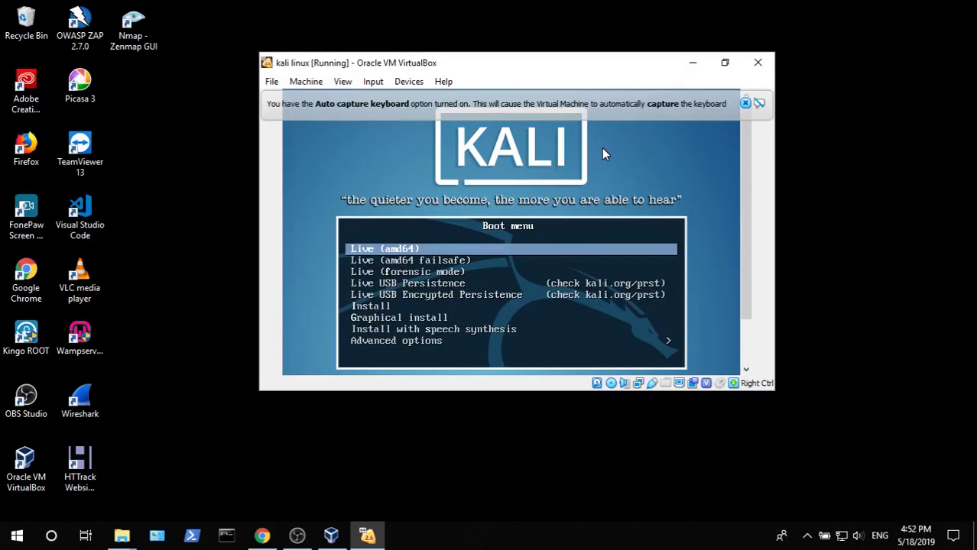
click(724, 65)
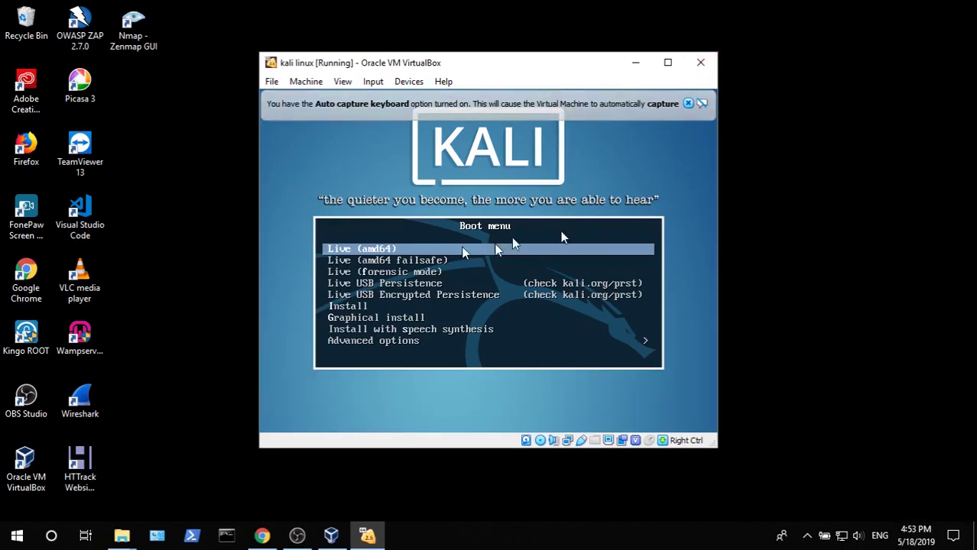
- Capture input in the VM, boot Graphical install, and dismiss both notification bars
click(697, 278)
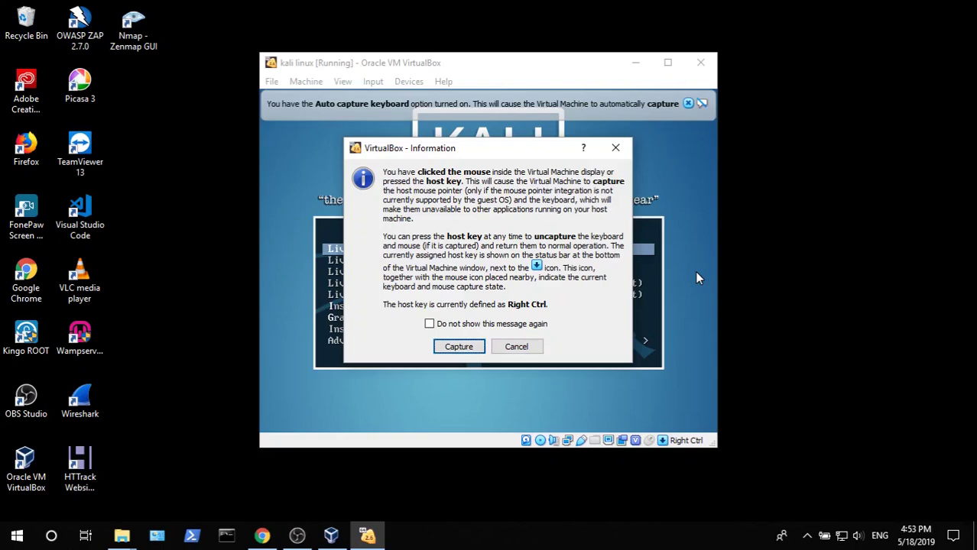
key(Return)
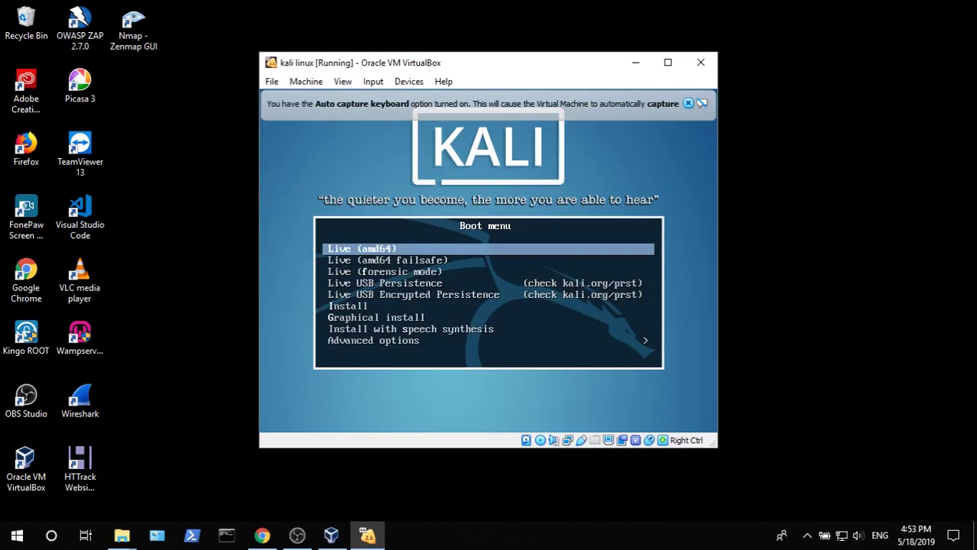
key(Down)
key(Down)
key(Down)
key(Down)
key(Down)
key(Down)
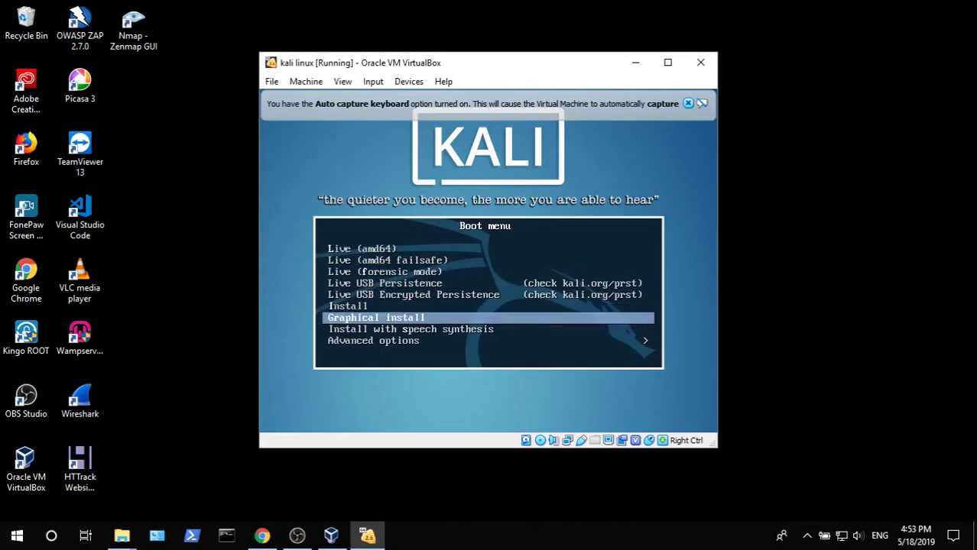
key(Return)
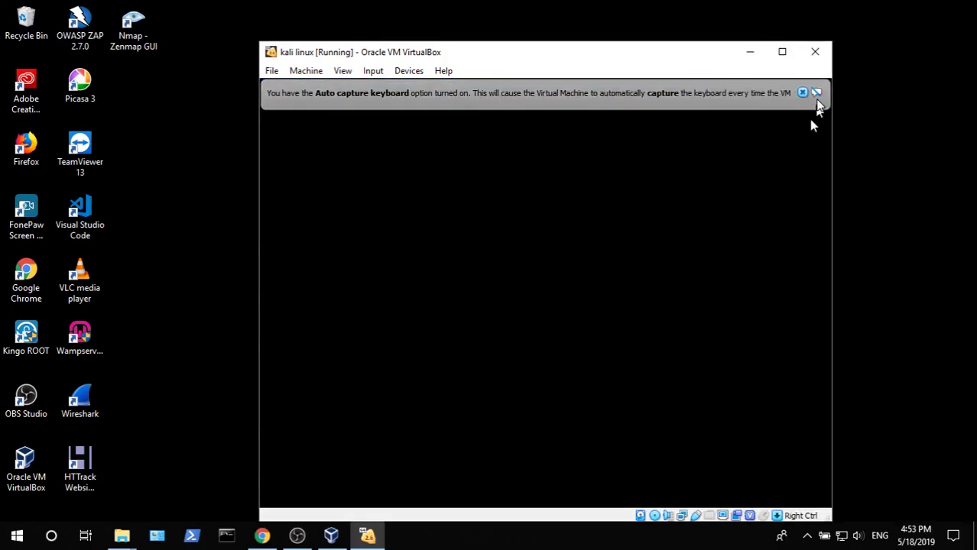
click(802, 92)
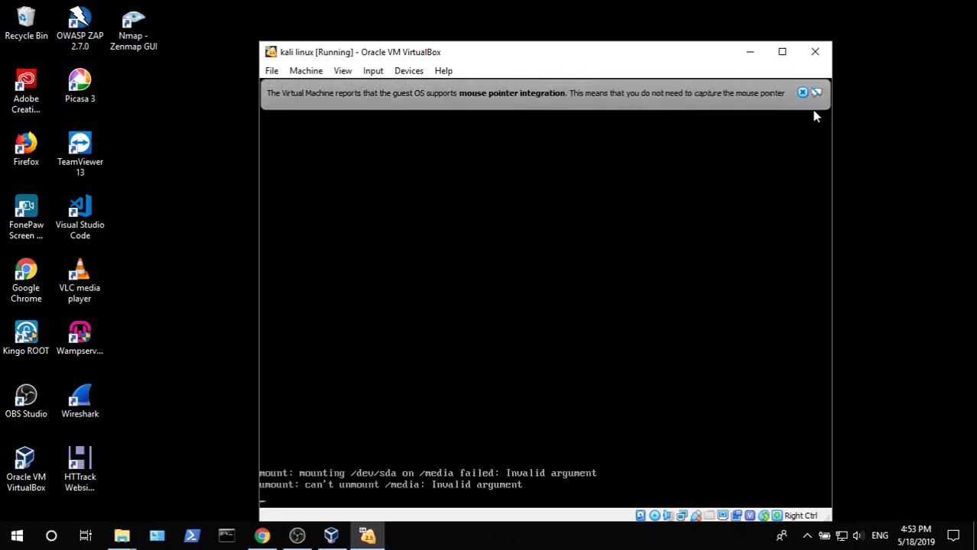
click(817, 93)
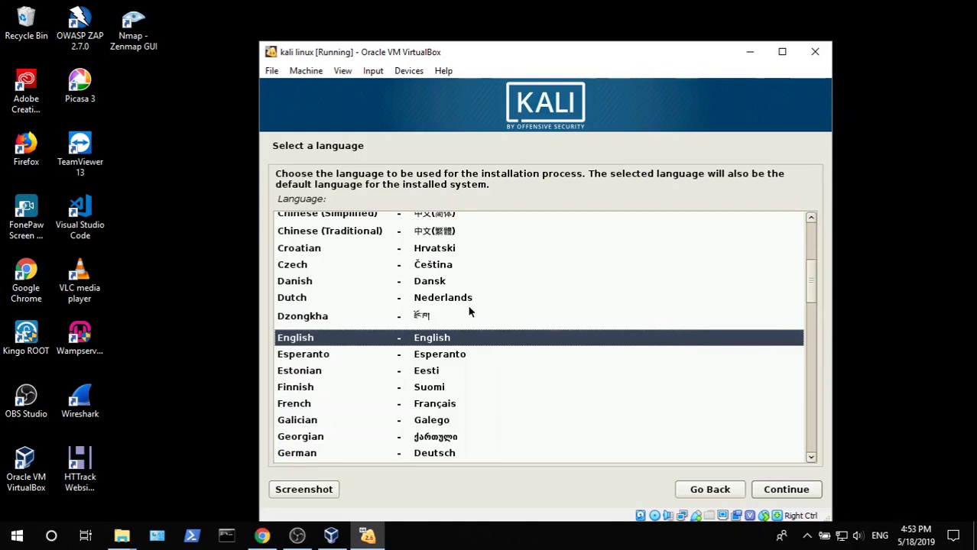
- Choose English language, India location and the American English keymap in the installer
click(455, 337)
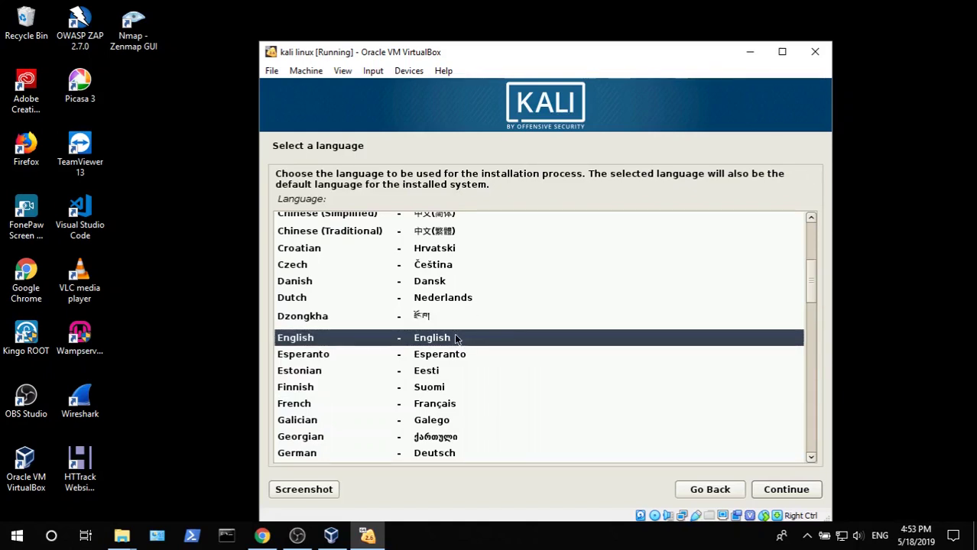
double_click(455, 337)
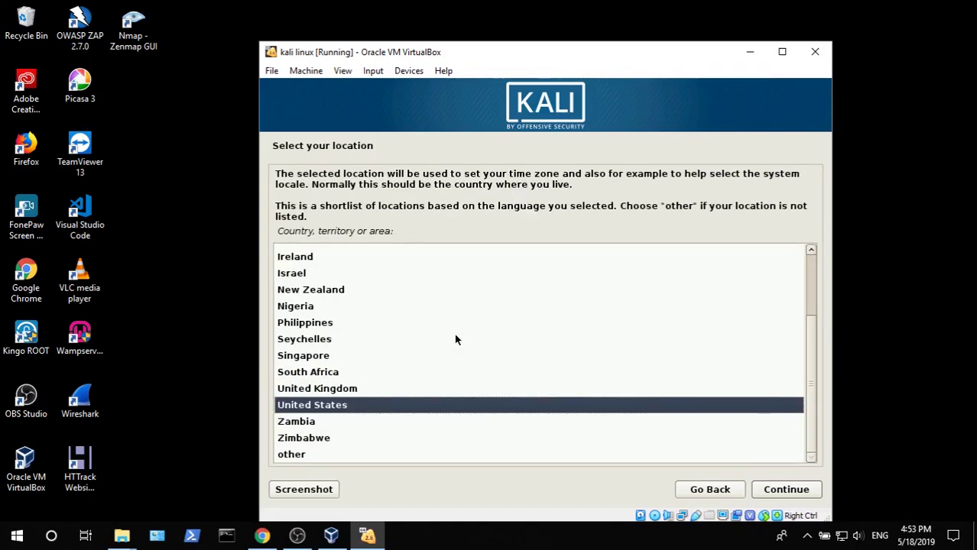
key(Up)
key(Up)
key(Up)
key(Up)
key(Up)
key(Up)
key(Up)
key(Up)
key(Up)
key(Up)
key(Up)
key(Up)
key(Up)
key(Up)
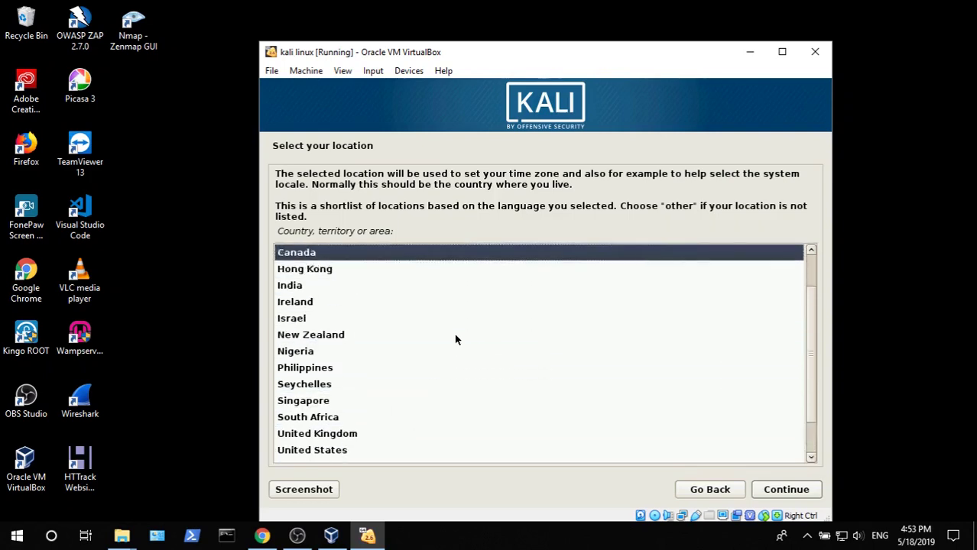
key(Down)
key(Down)
key(Down)
key(Down)
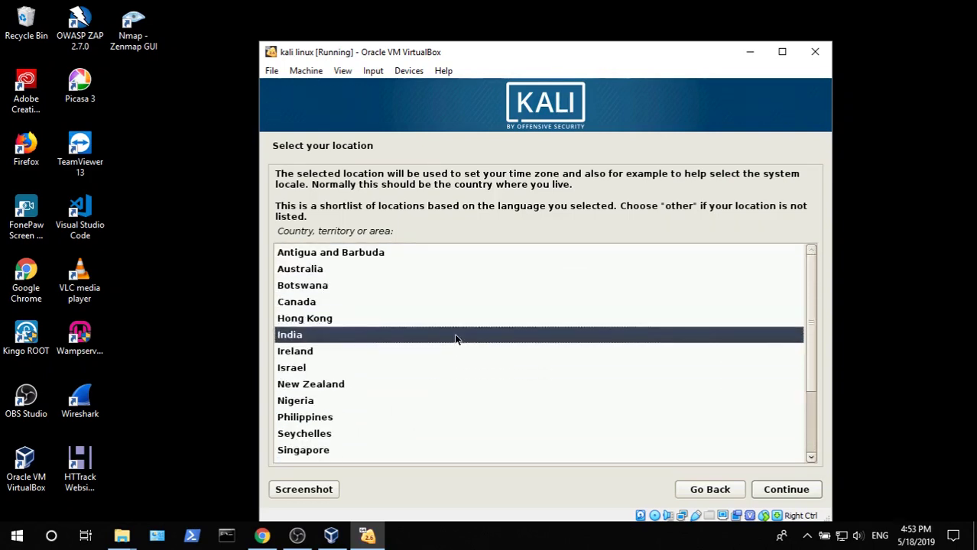
key(Return)
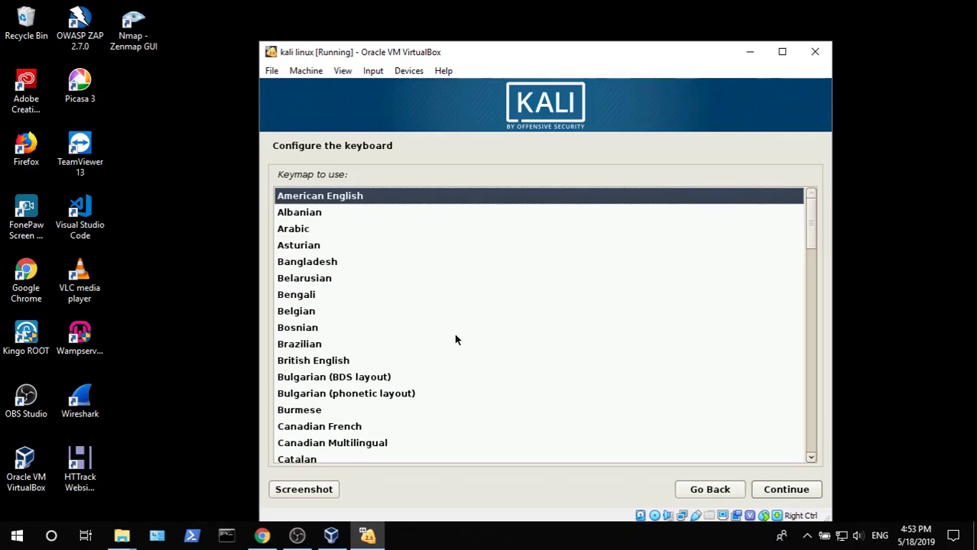
key(Return)
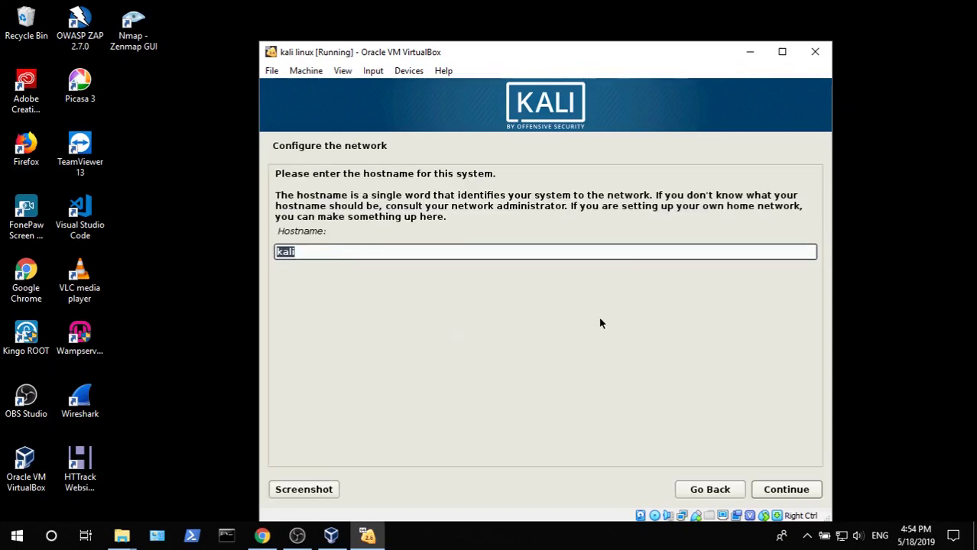
- Keep hostname kali, leave the domain empty, and enter and confirm the root password
click(792, 490)
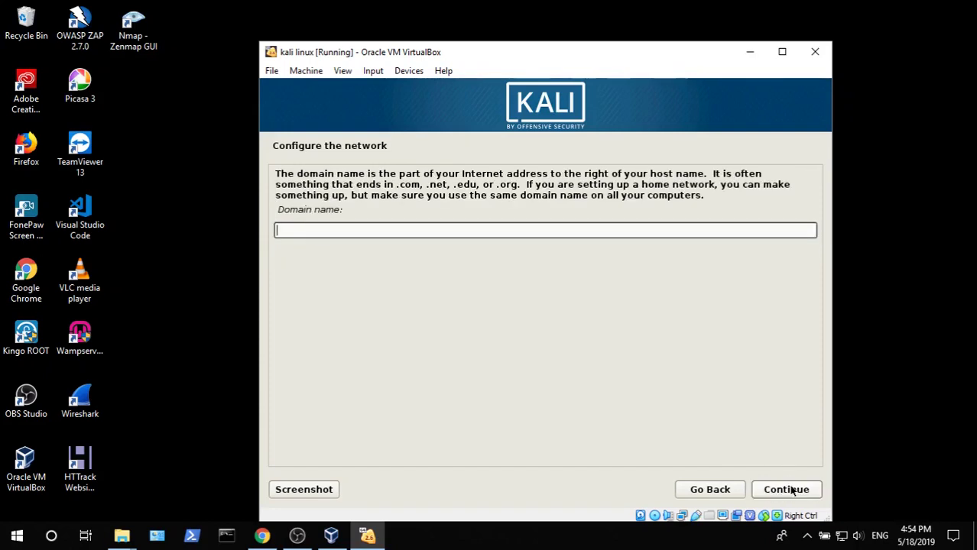
click(792, 490)
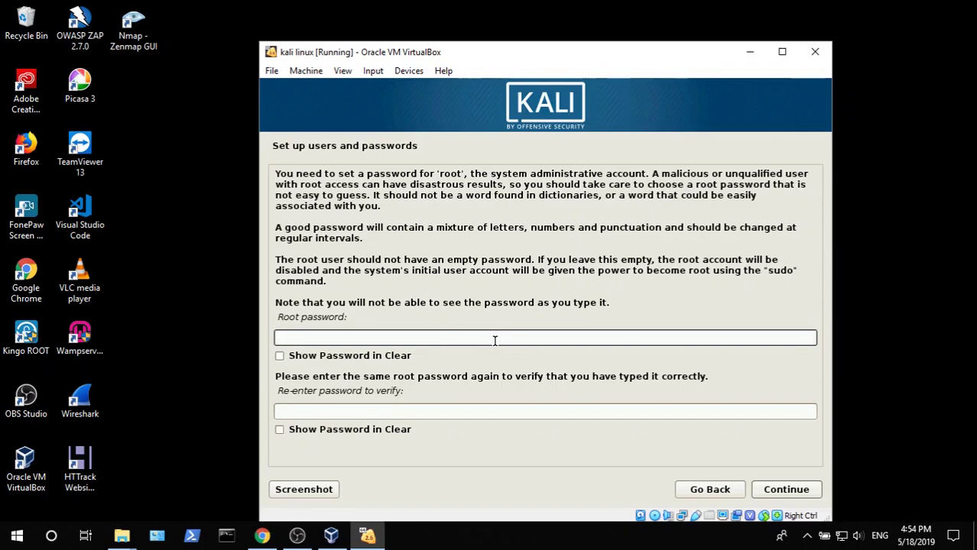
text(toortoor)
key(Tab)
key(Tab)
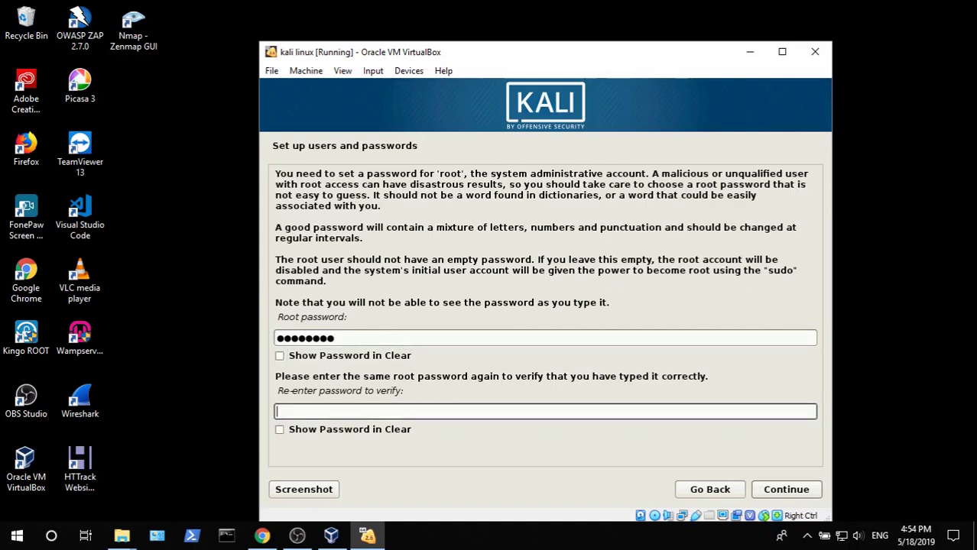
text(toortoor)
click(792, 492)
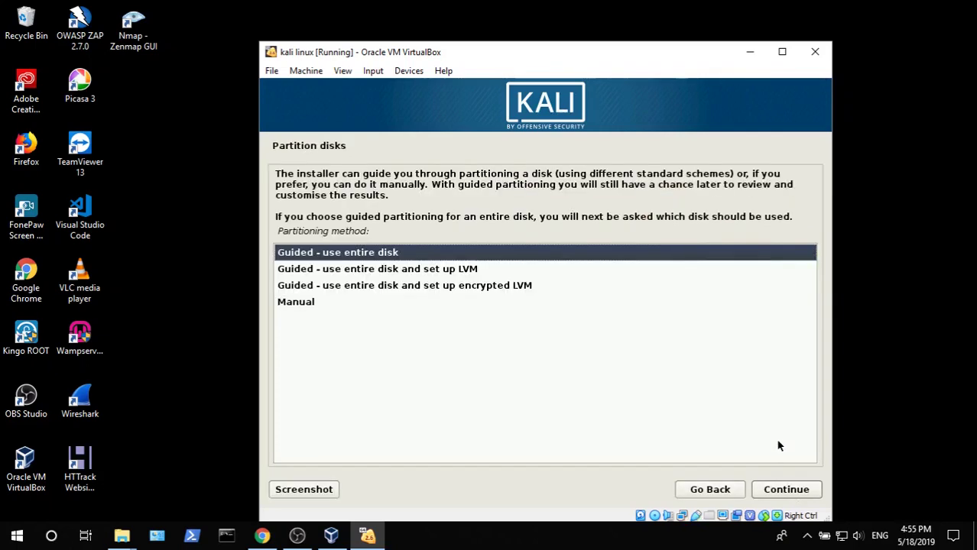
- Choose guided partitioning of the entire 21.5 GB virtual hard disk
key(Down)
key(Down)
key(Down)
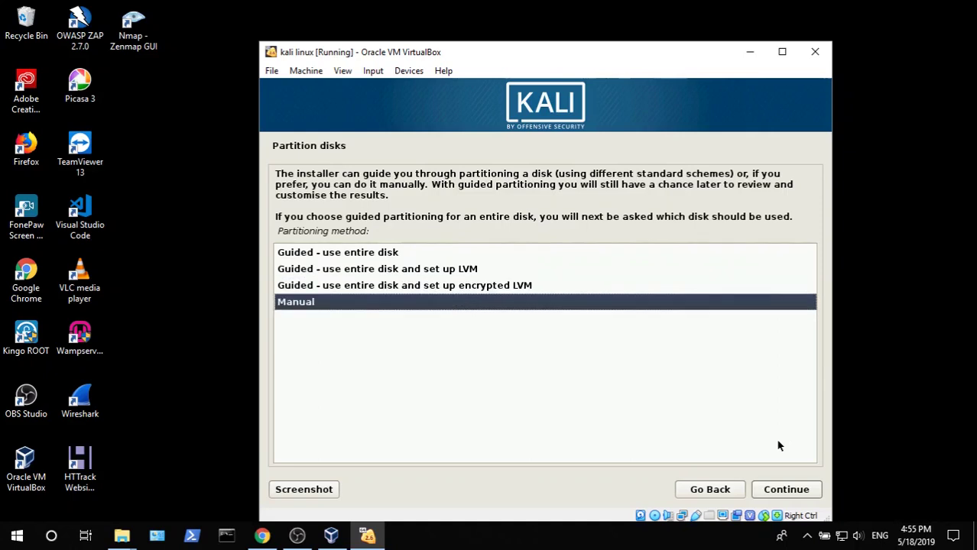
key(Up)
key(Up)
key(Up)
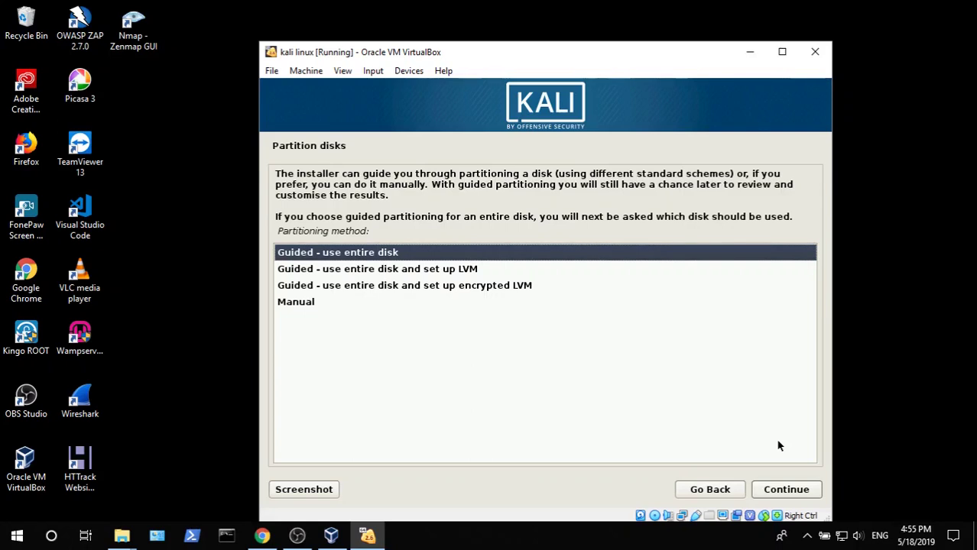
key(Return)
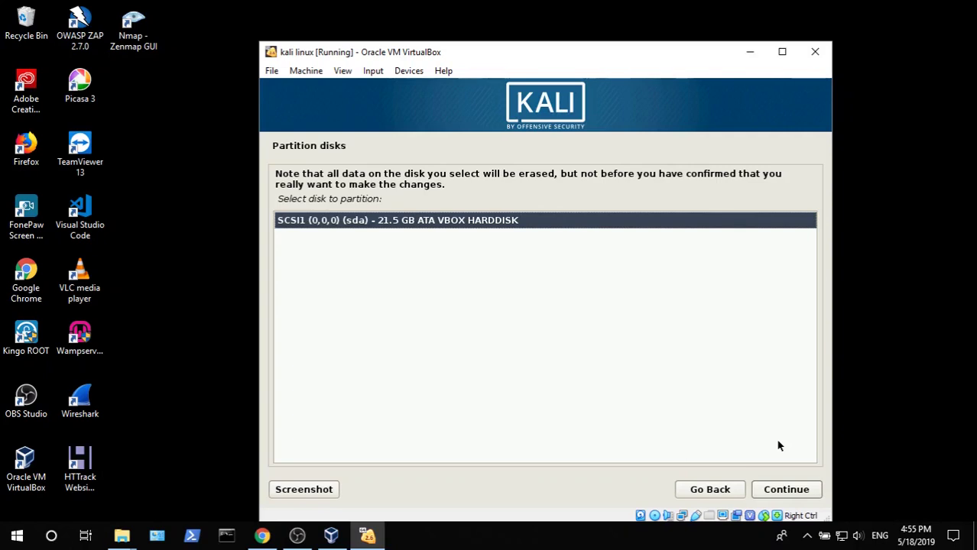
key(Return)
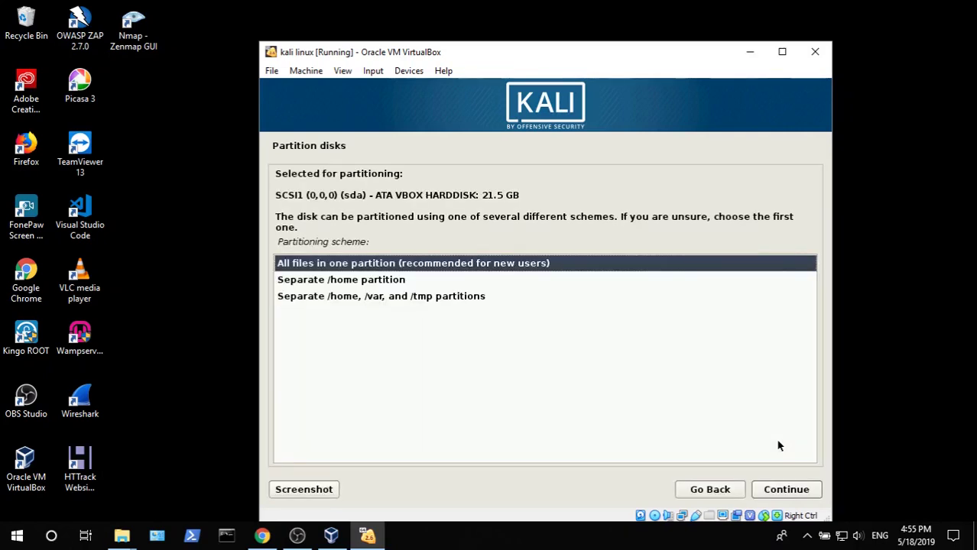
- Select the All files in one partition scheme
key(Down)
key(Down)
key(Up)
key(Up)
key(Return)
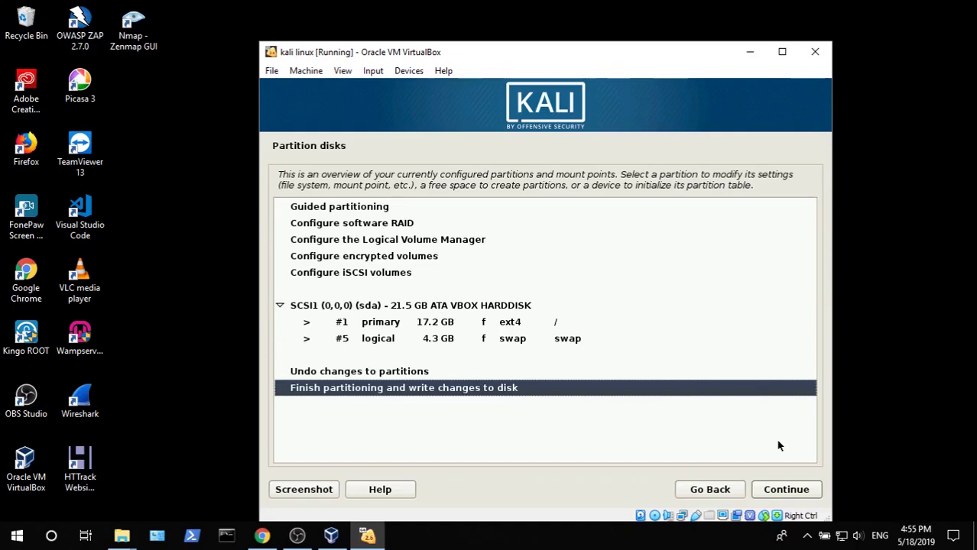
- Finish partitioning and confirm Yes to write the changes to disk
key(Up)
key(Down)
key(Return)
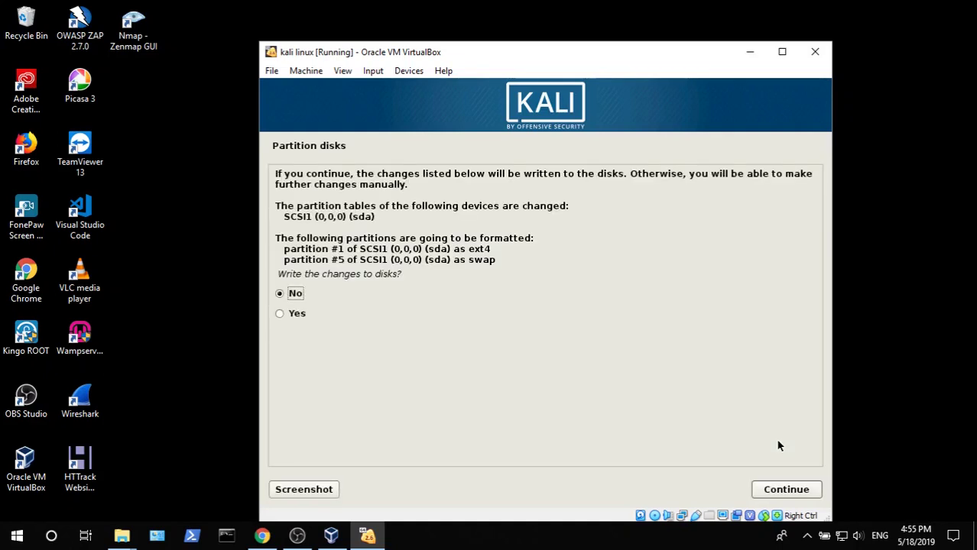
key(Down)
key(Up)
key(Down)
key(Return)
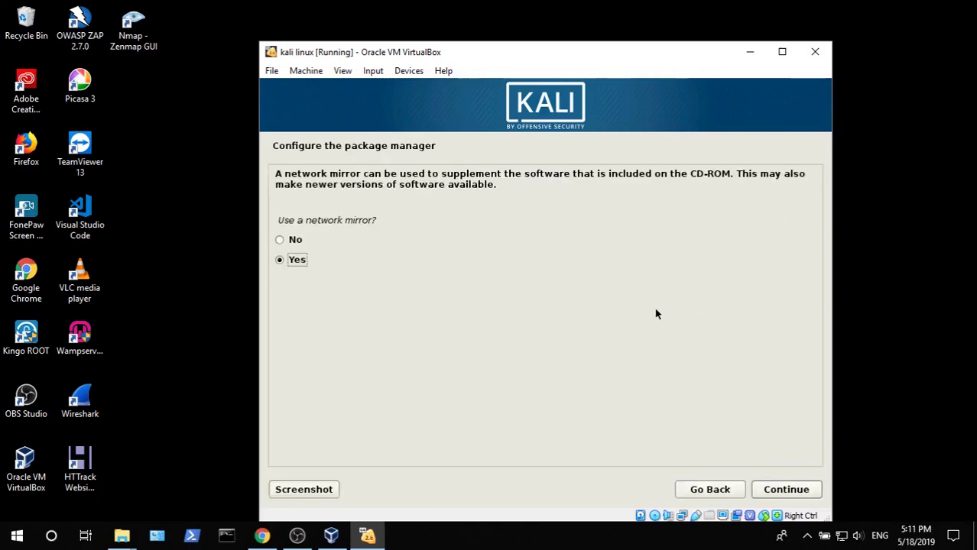
- Skip the network mirror and install the GRUB boot loader onto /dev/sda
key(Up)
key(Return)
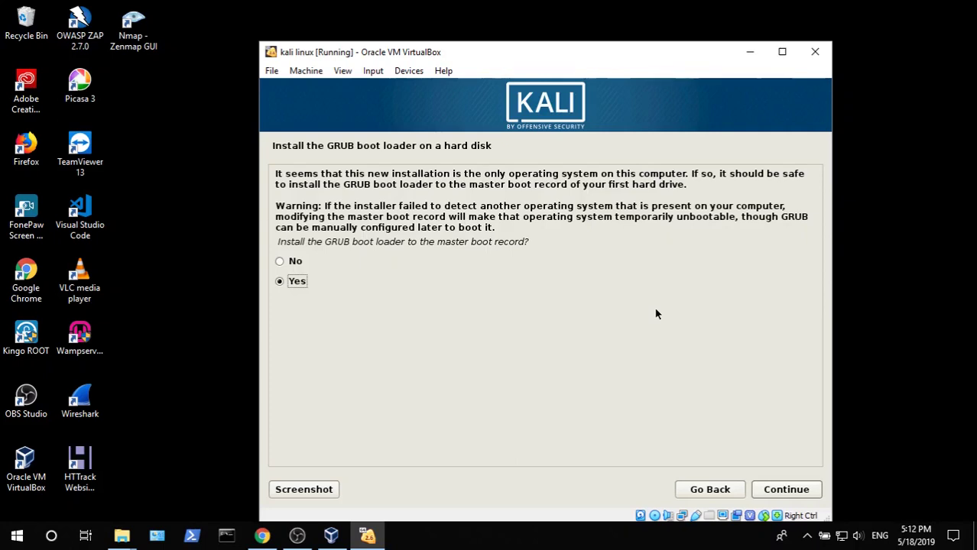
key(Up)
key(Down)
key(Return)
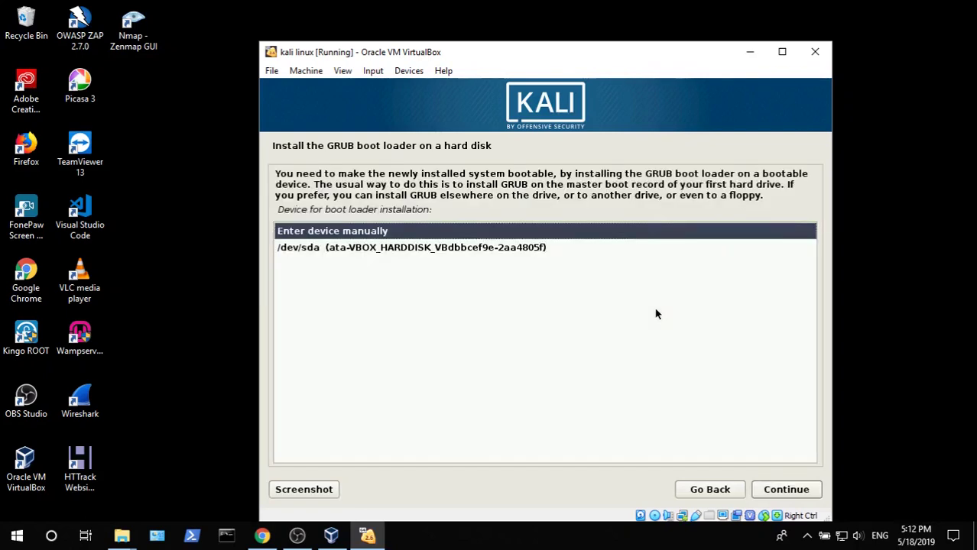
key(Down)
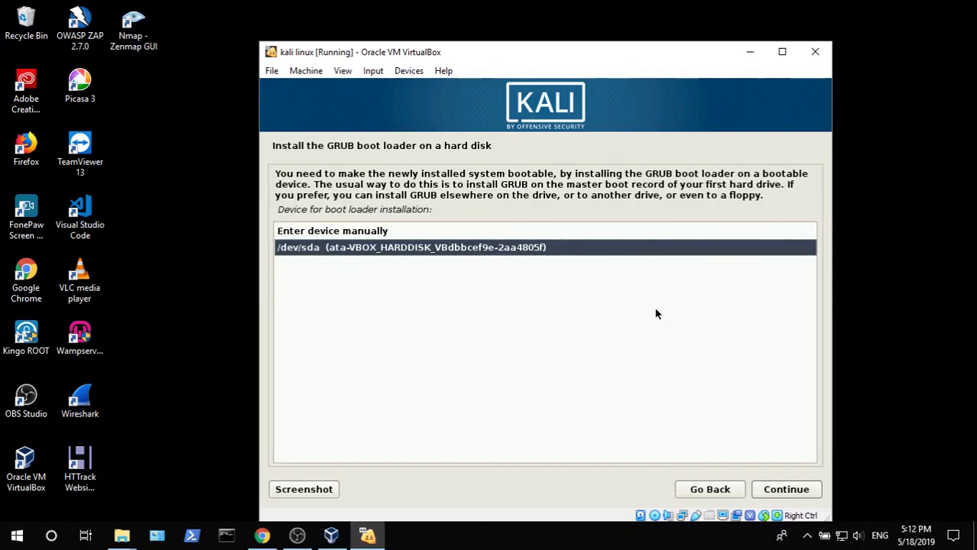
key(Return)
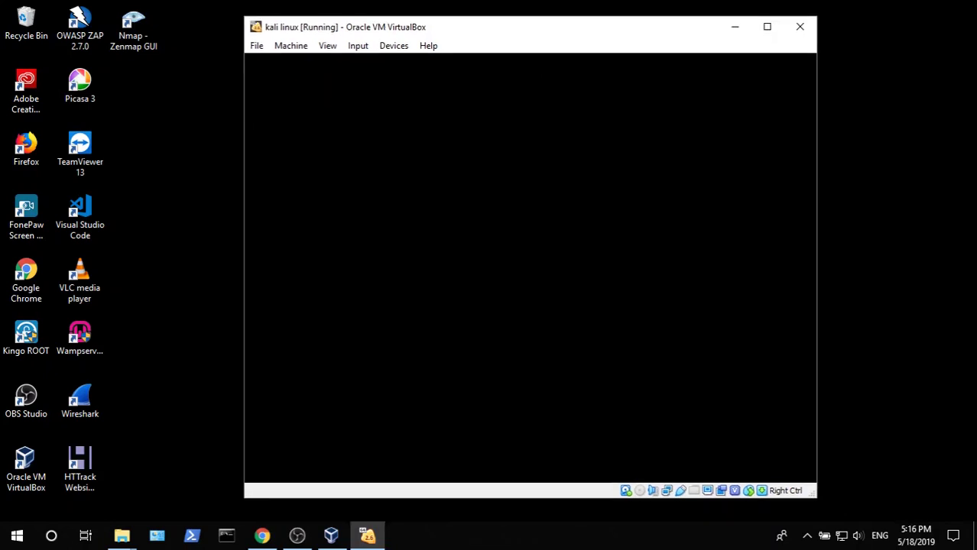
- Maximize the VM window and log in to Kali as root with the root password
click(767, 26)
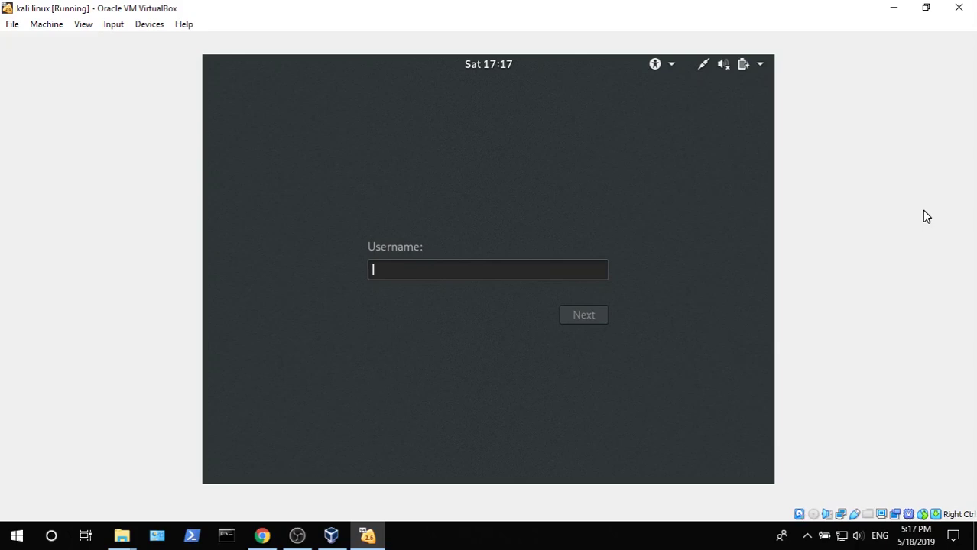
text(root)
key(Return)
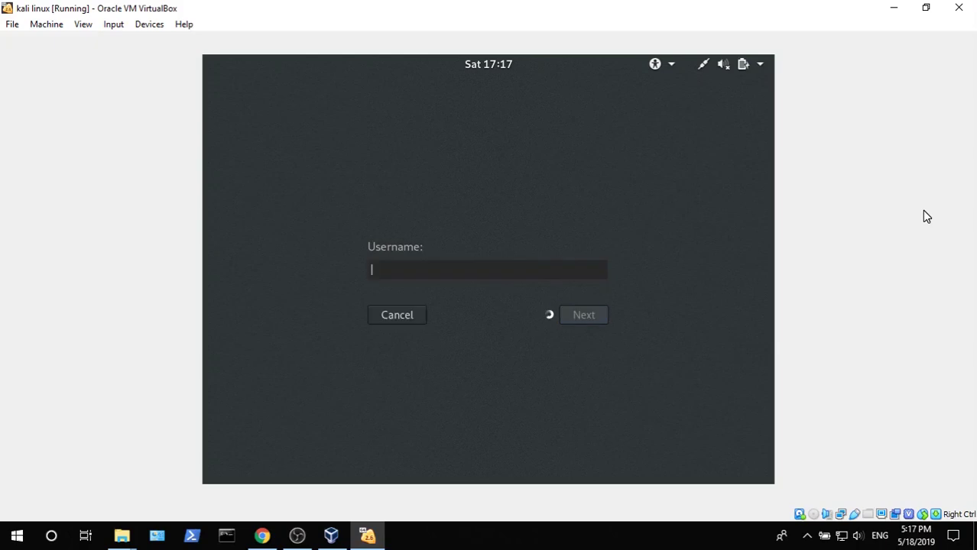
text(********)
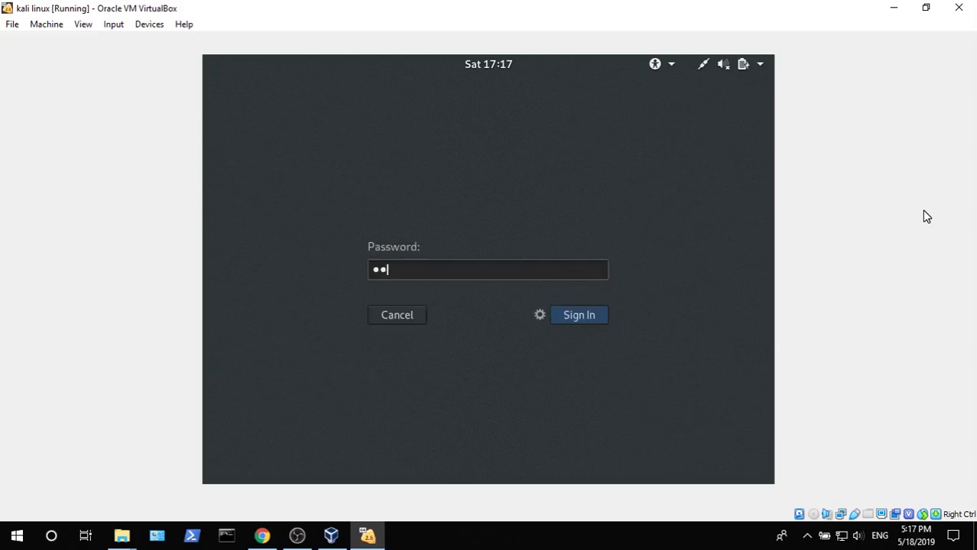
key(Return)
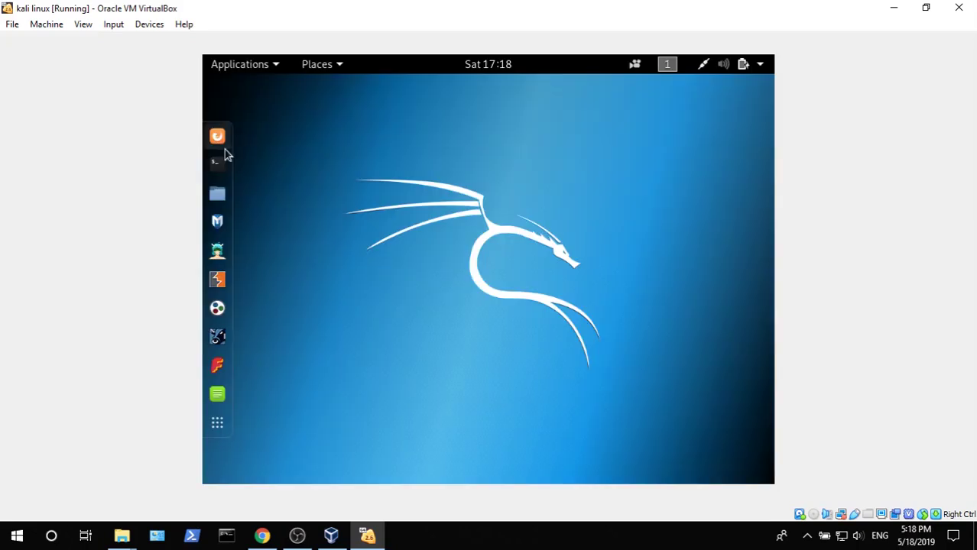
click(278, 68)
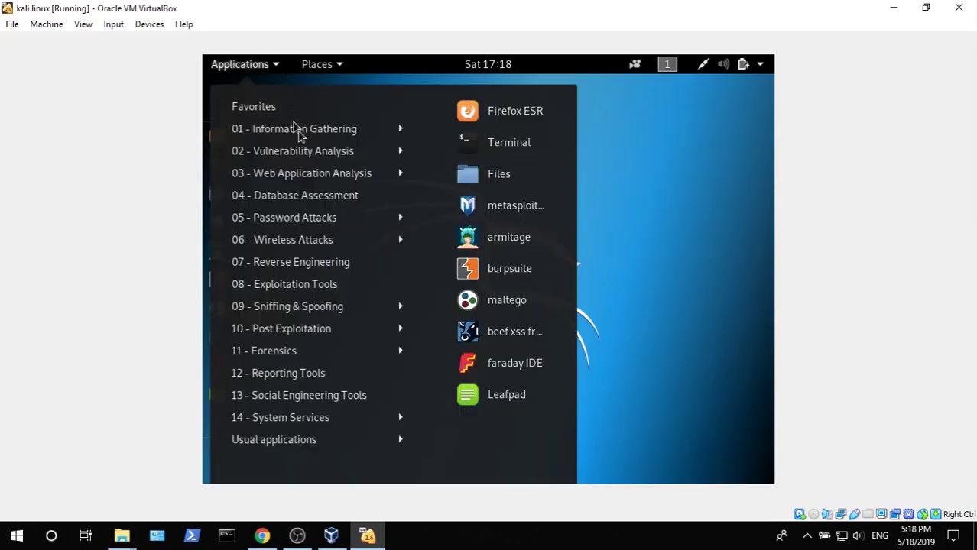
mouse_move(339, 178)
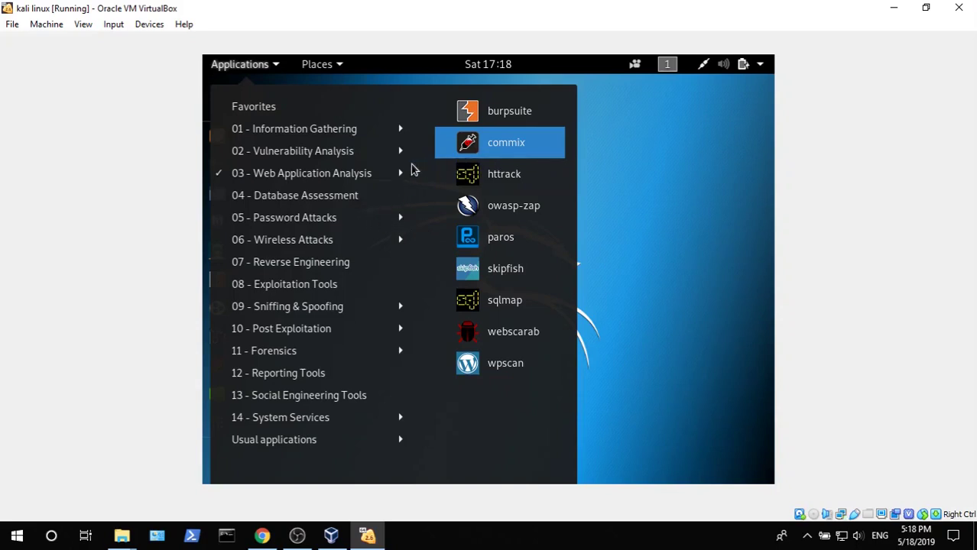
click(397, 224)
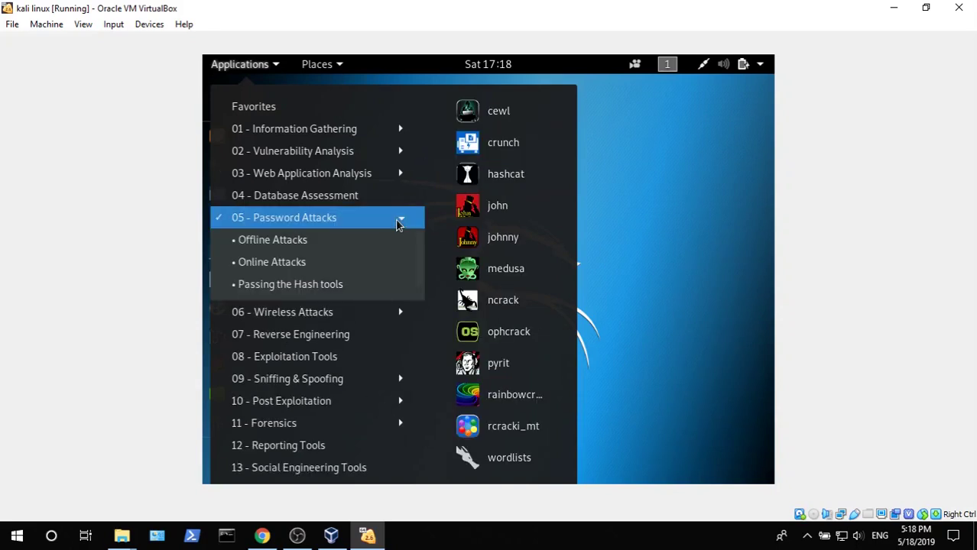
click(386, 261)
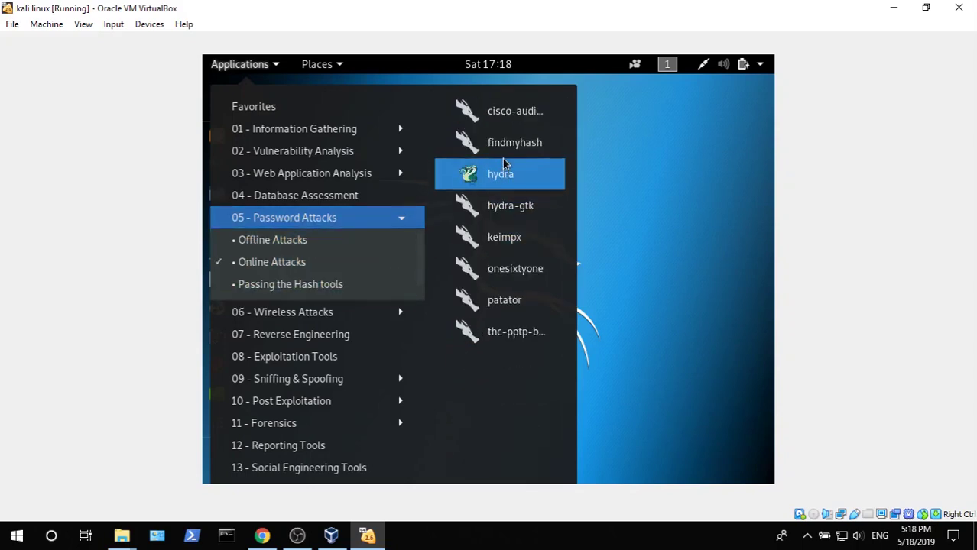
mouse_move(344, 386)
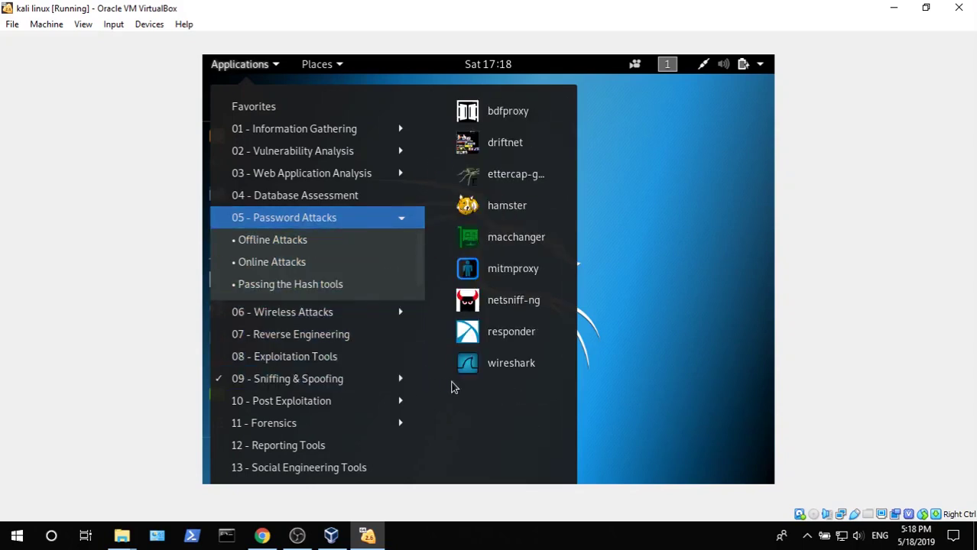
click(627, 236)
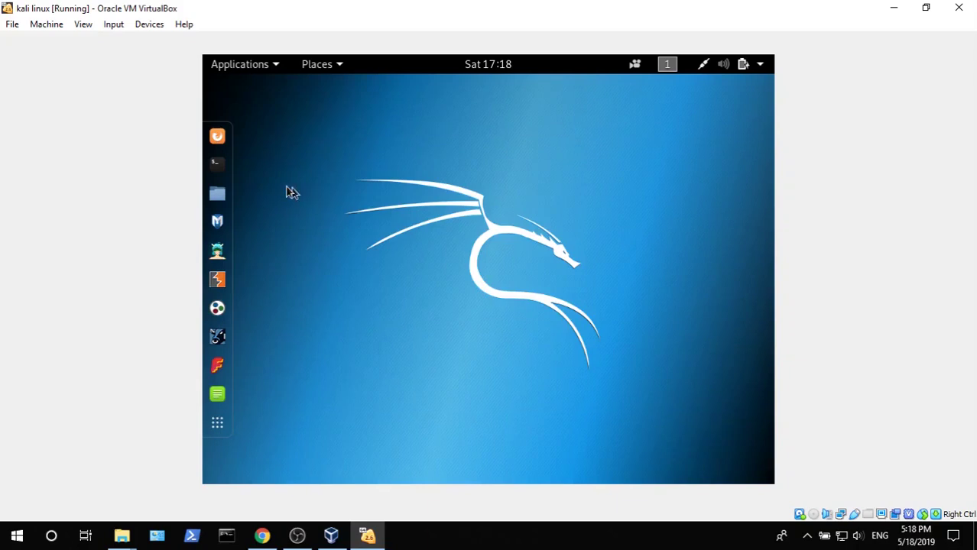
click(217, 163)
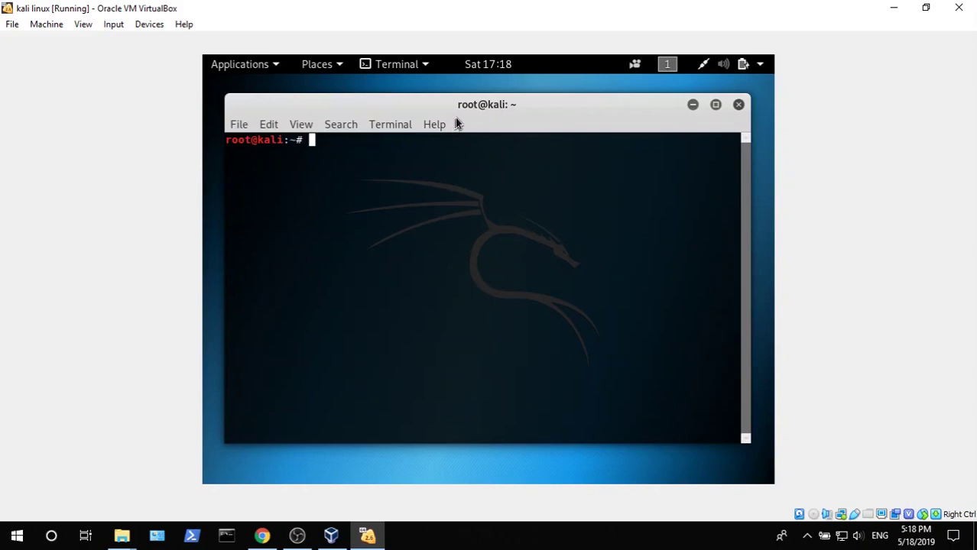
drag(473, 113, 497, 125)
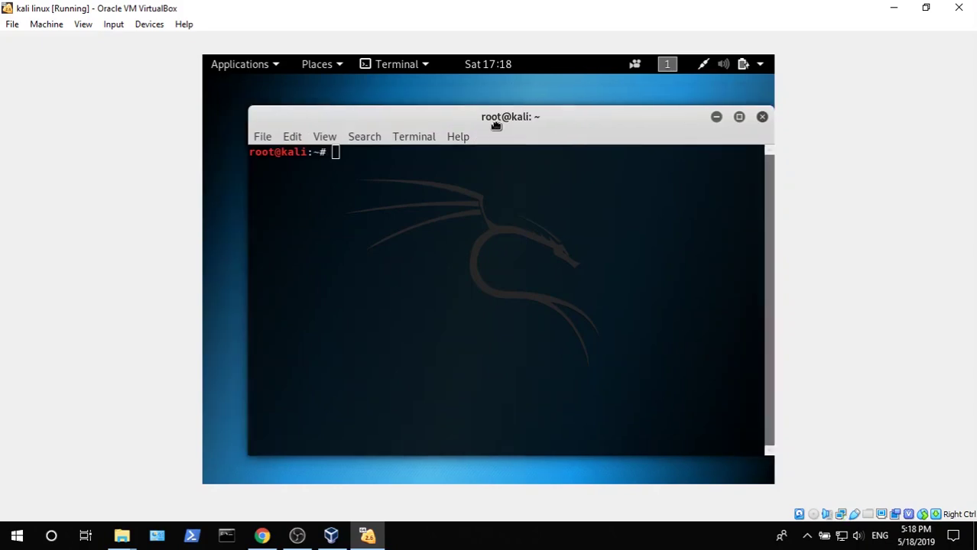
click(763, 116)
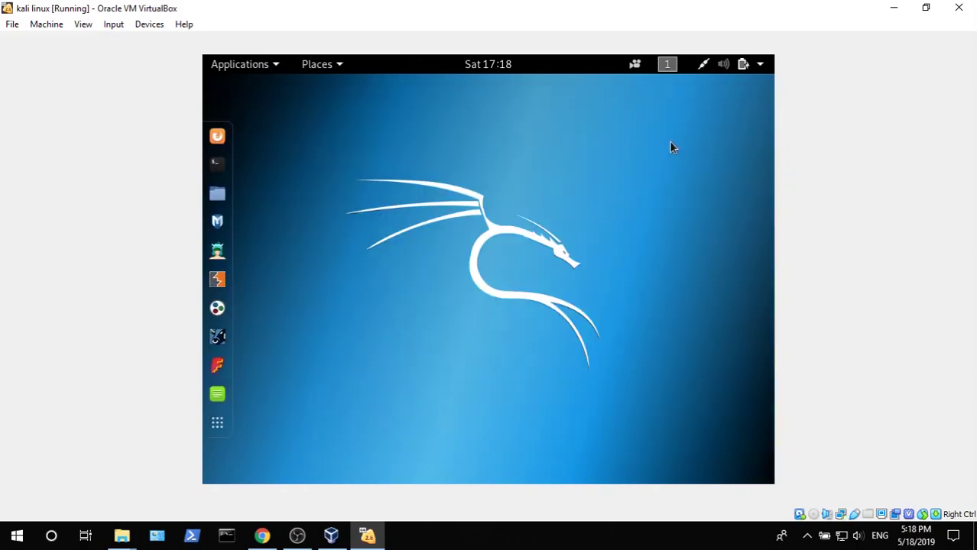